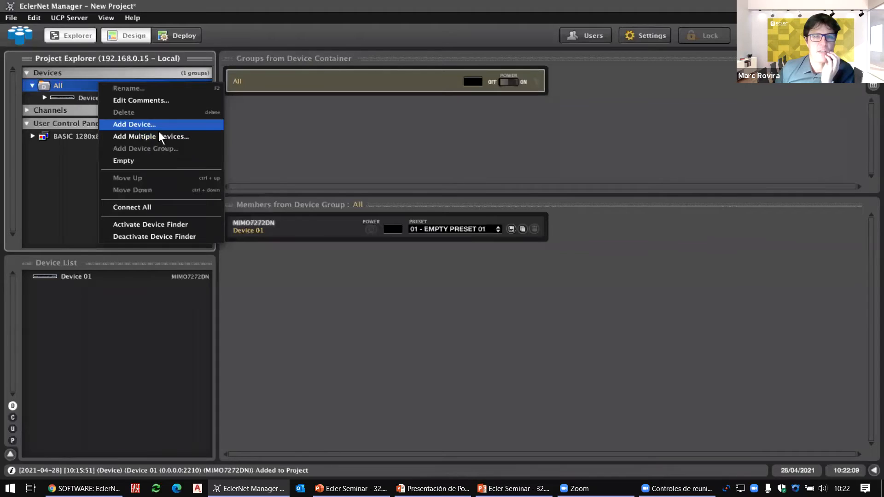
Step: Add a MIMO88 to the project as Device 02
click(440, 224)
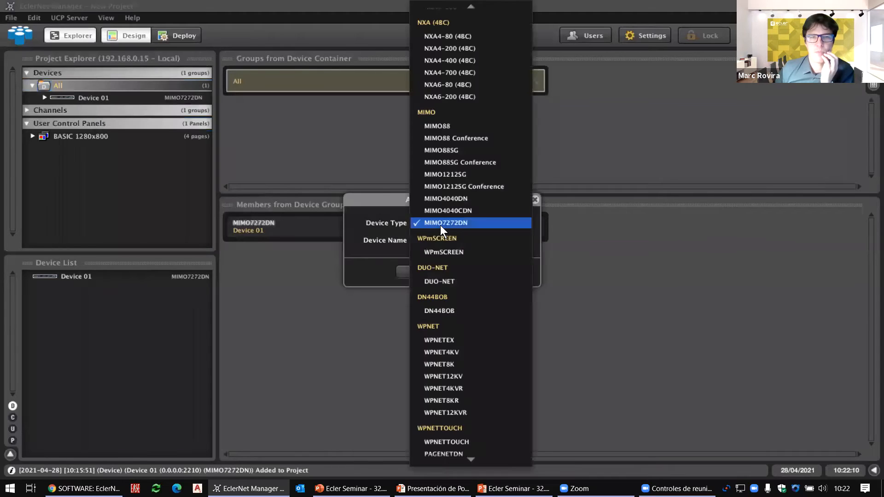
click(456, 128)
click(429, 272)
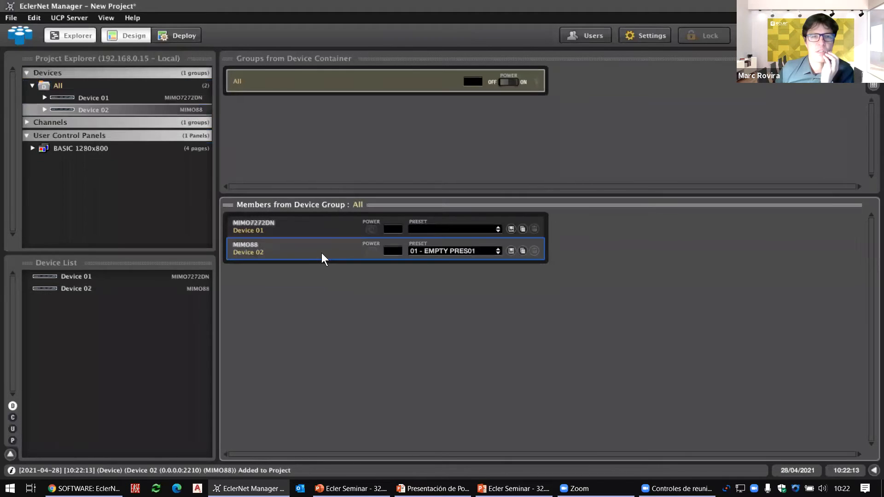
Step: In the MIMO88 editor, mute all the default diagonal crosspoints in the MATRIX
double_click(322, 252)
click(307, 174)
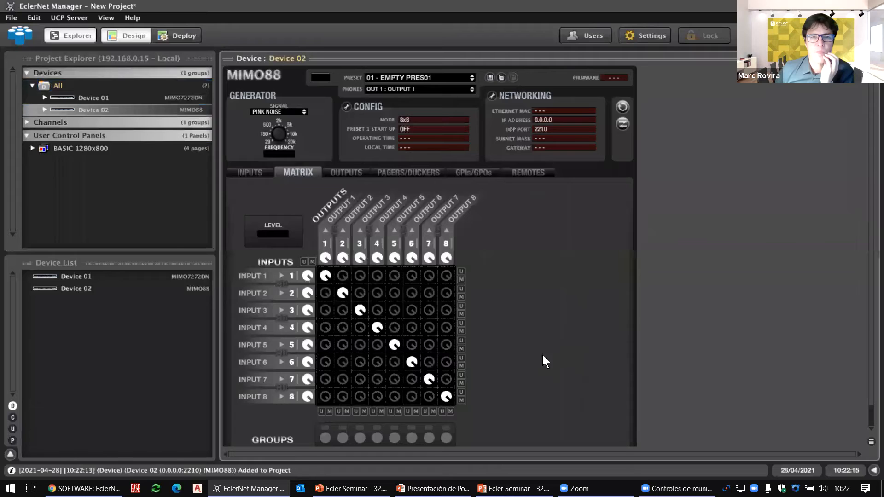
click(312, 262)
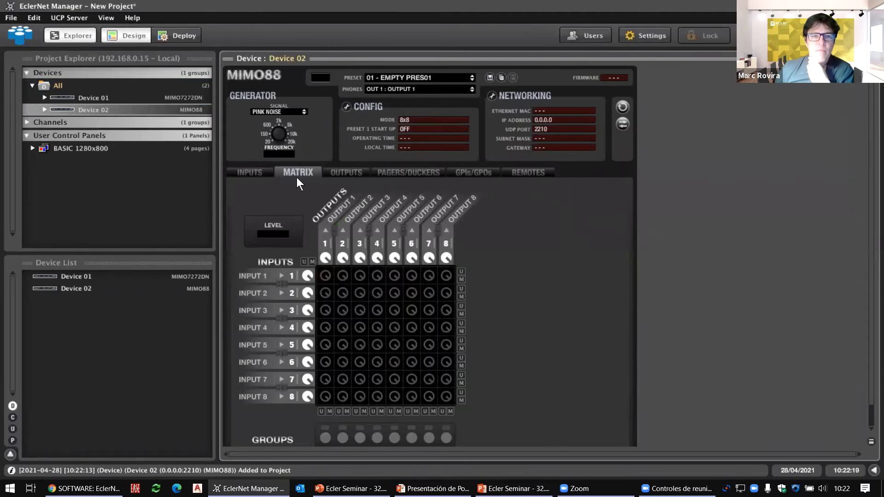
Step: Set inputs 1 and 2 to STEREO mode
click(256, 172)
click(400, 210)
click(403, 226)
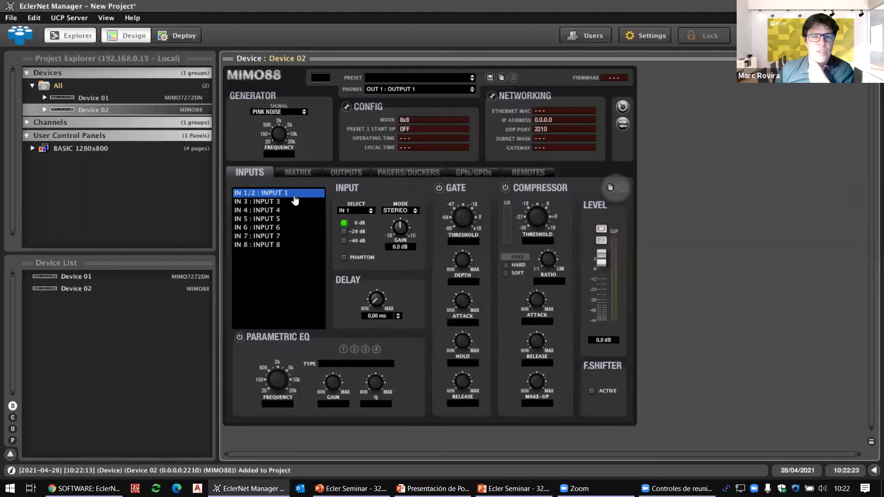
Step: Set outputs 1 and 2 to STEREO mode, then toggle the input 1/2 link icon in the matrix
click(346, 172)
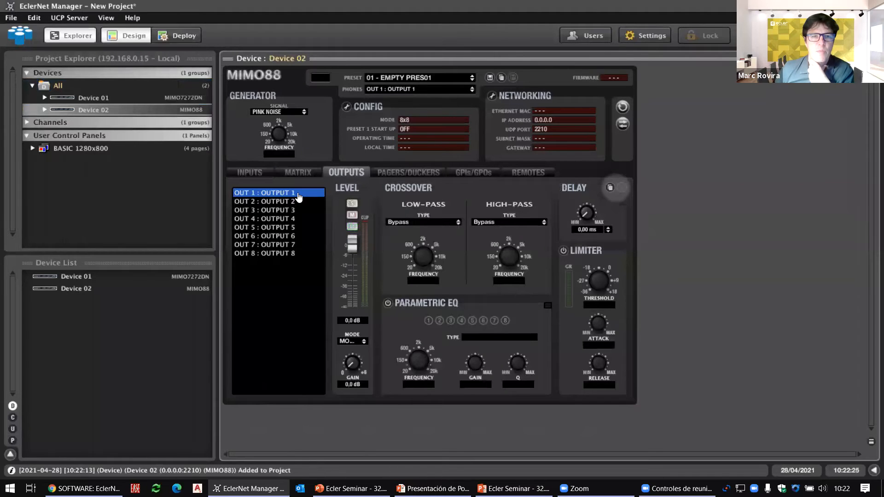
click(412, 223)
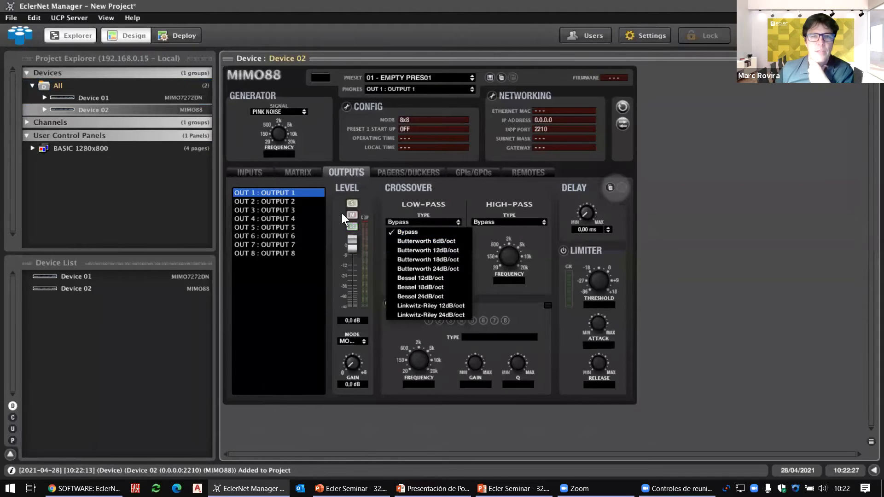
click(374, 202)
click(352, 341)
click(359, 357)
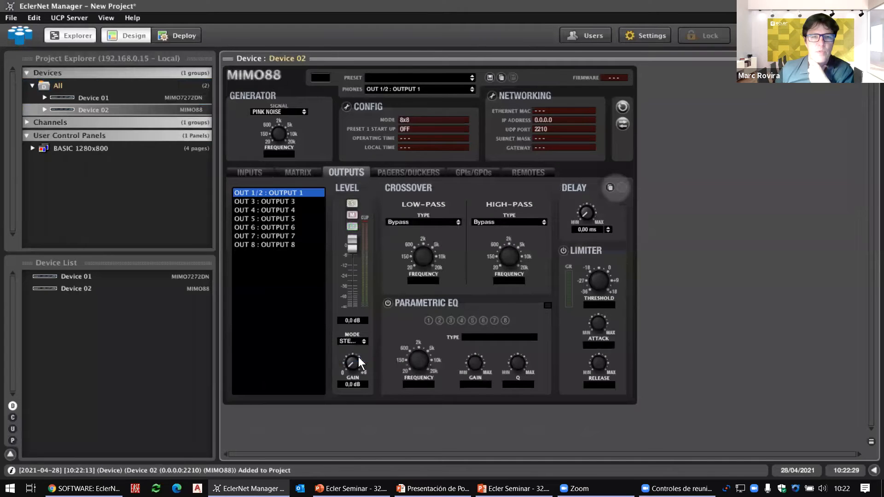
click(303, 174)
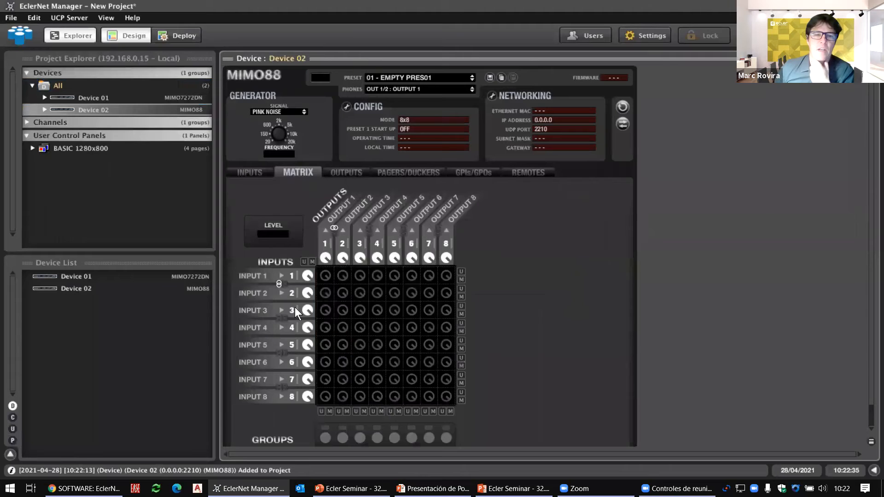
click(285, 285)
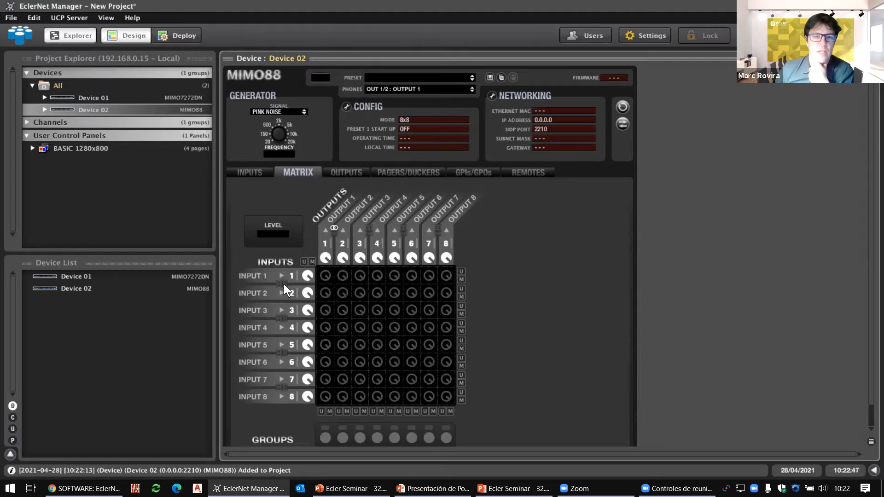
Step: Check the input 1/2 stereo pair, then toggle the matrix link icon between Stereo and Link modes
click(256, 173)
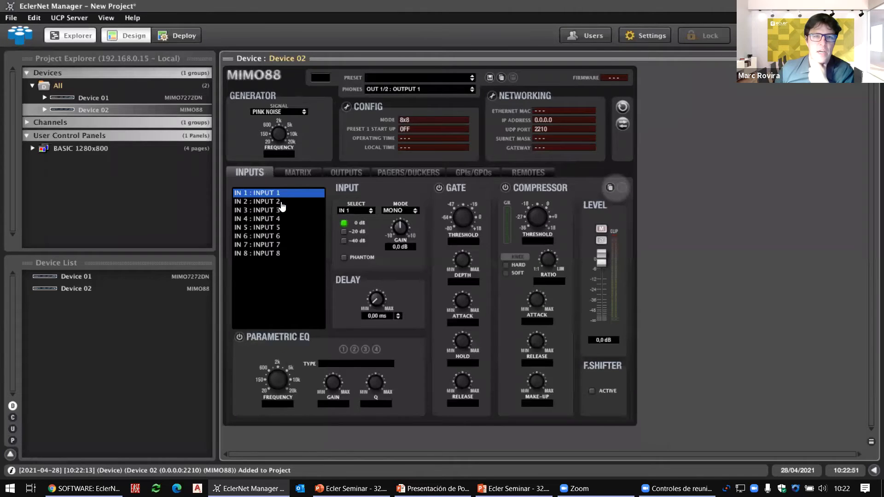
click(288, 175)
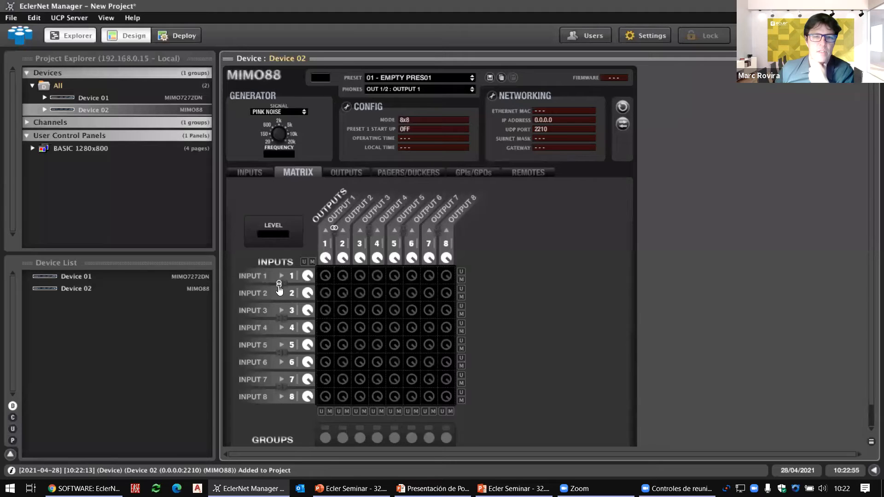
click(251, 172)
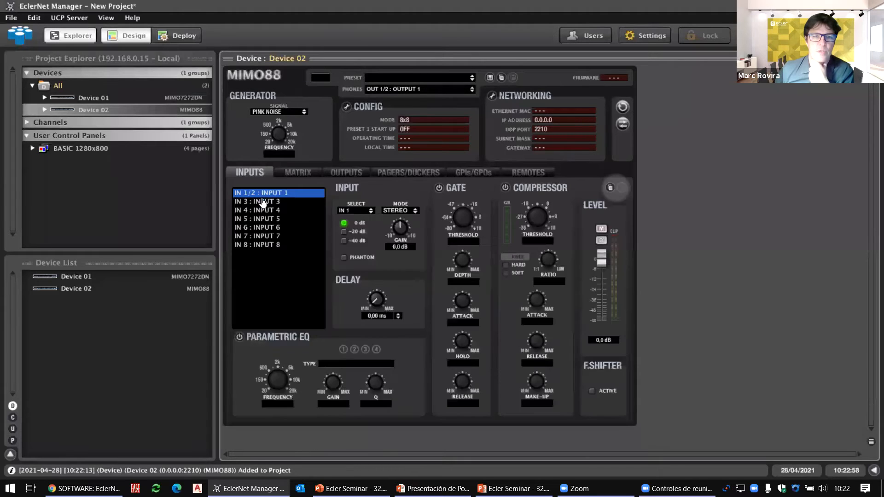
click(294, 173)
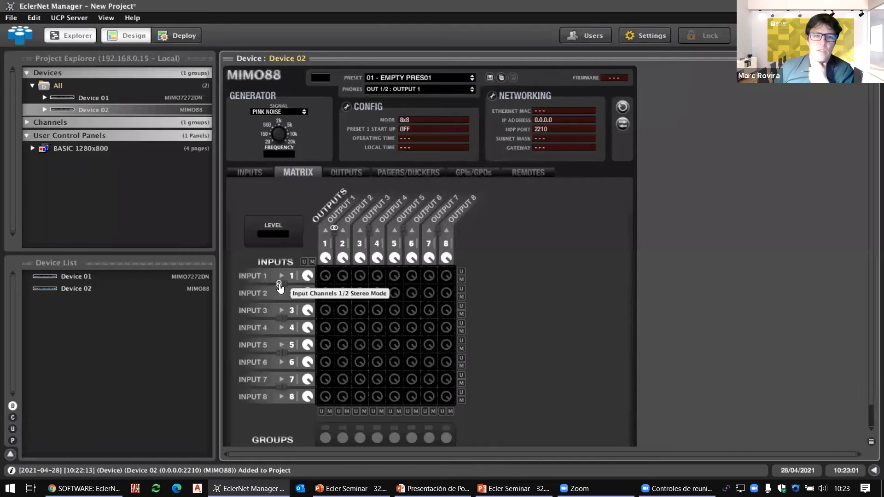
click(279, 285)
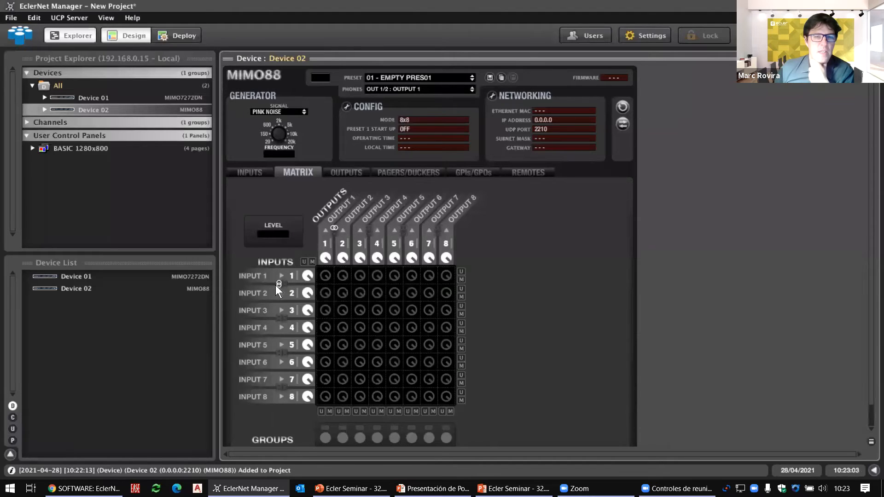
click(280, 289)
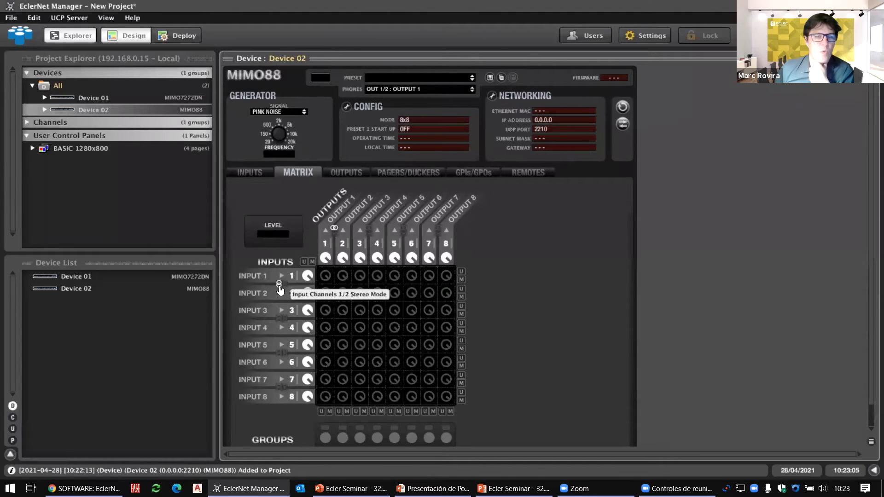
click(279, 288)
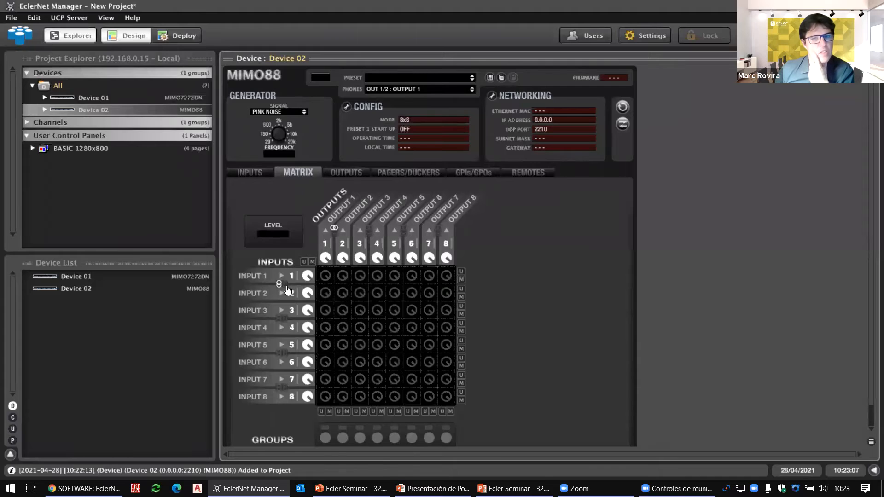
click(279, 286)
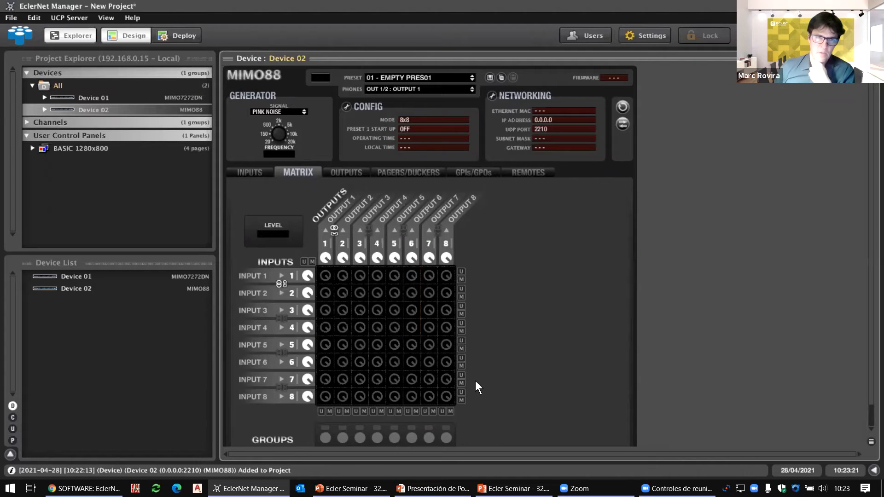
Step: Route inputs 1/2 to outputs 1/2 and 8, and input 8 to outputs 1/2, then unlink both pairs
click(325, 276)
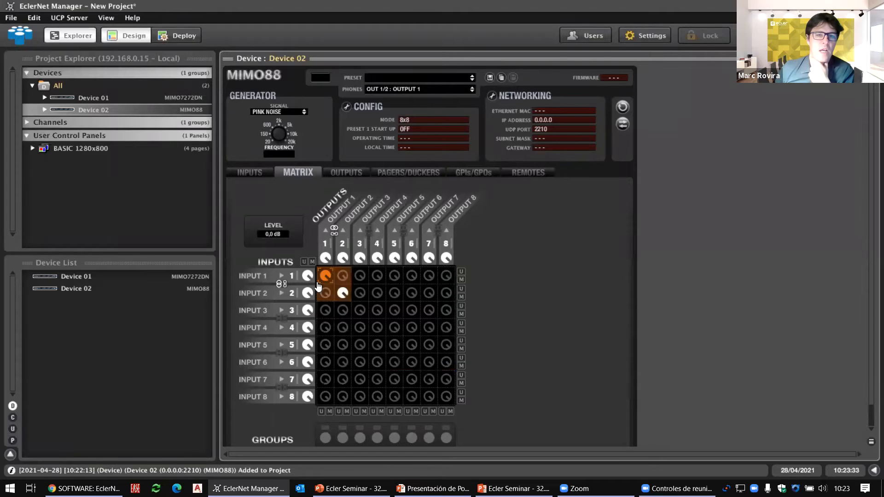
click(328, 230)
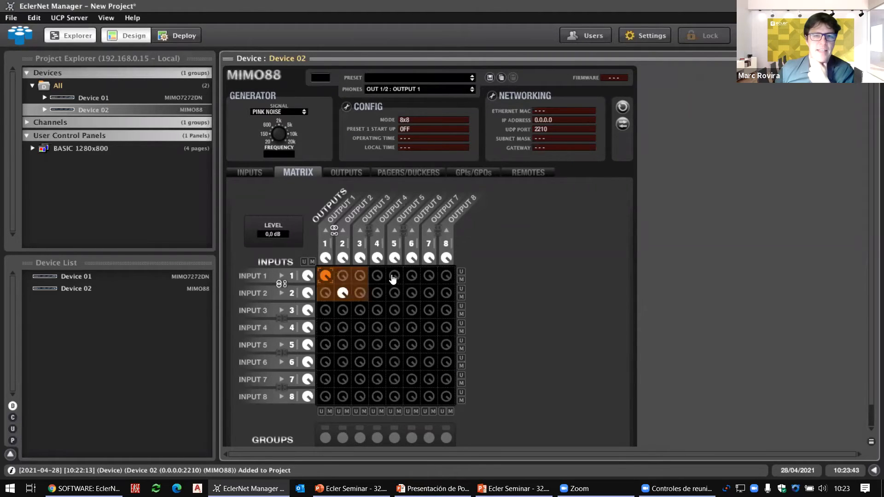
double_click(448, 282)
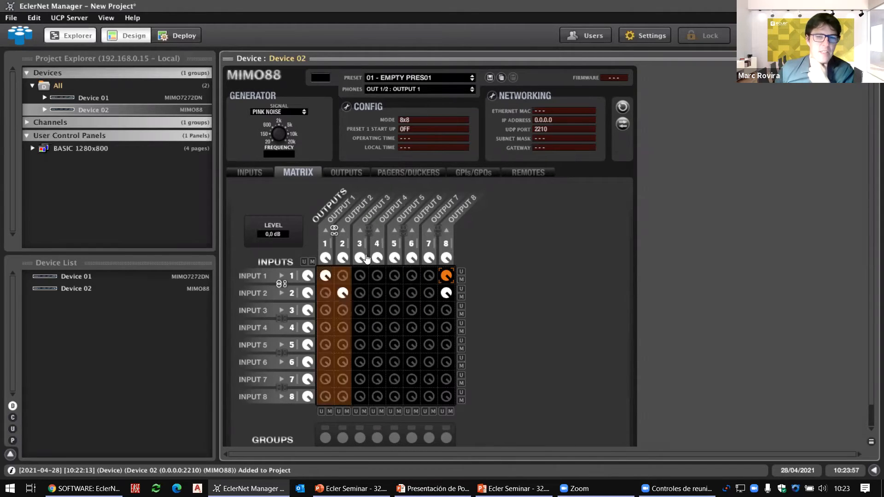
click(324, 397)
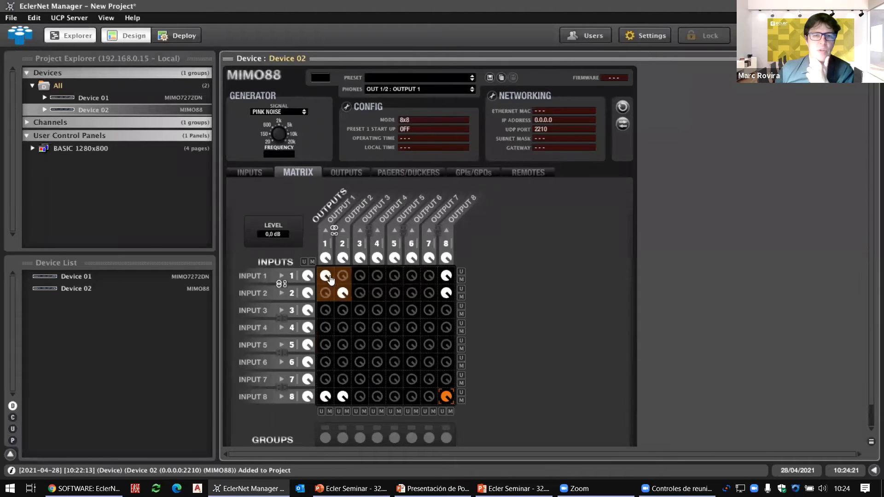
click(334, 229)
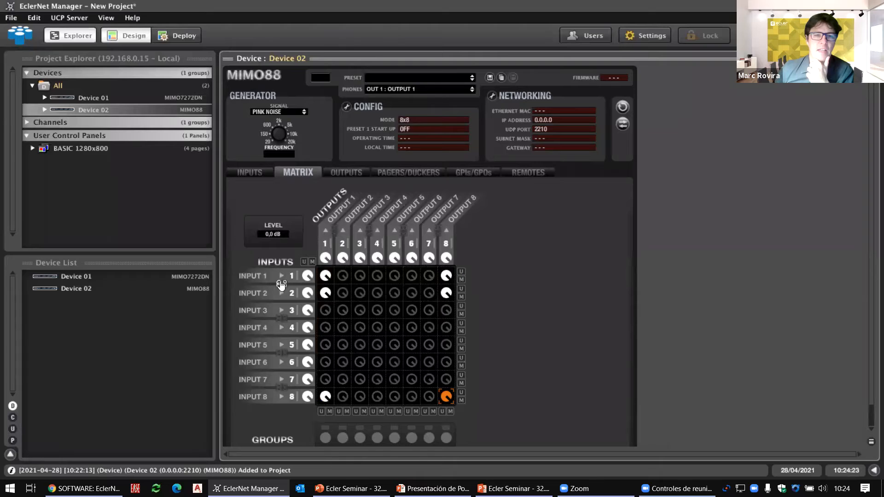
click(281, 284)
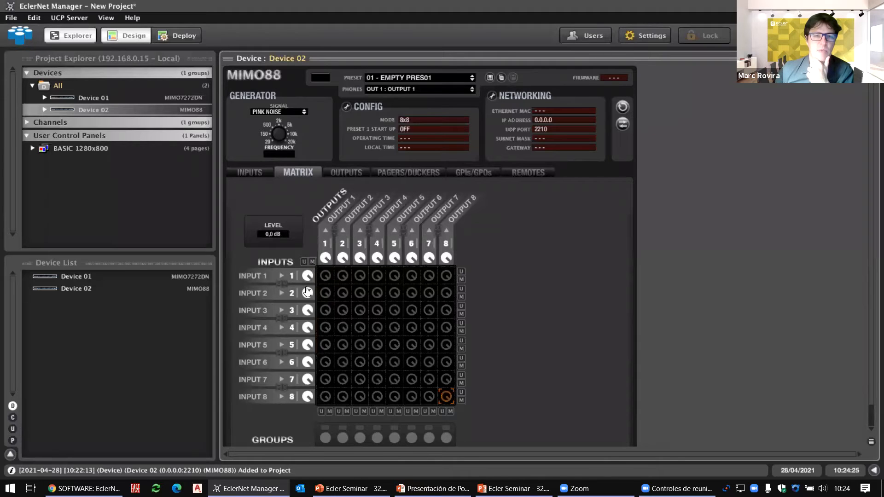
Step: Pair inputs 1/2 and outputs 1/2 as STEREO
click(266, 174)
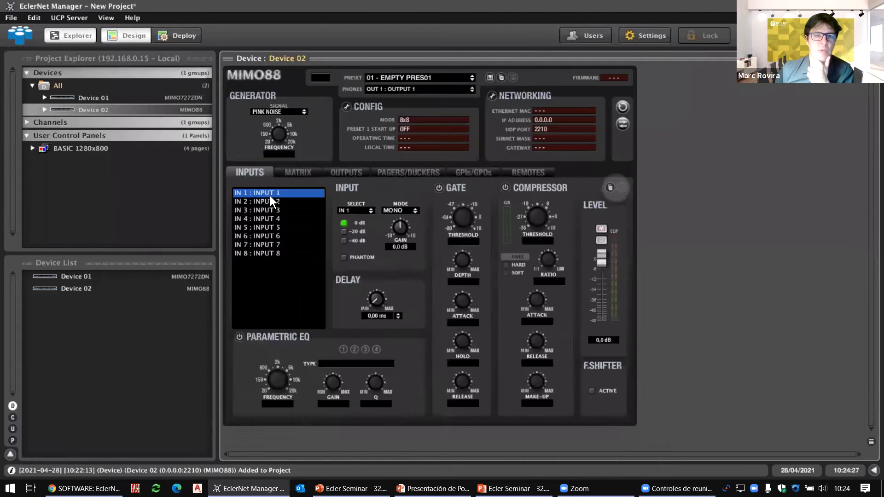
click(416, 217)
click(405, 231)
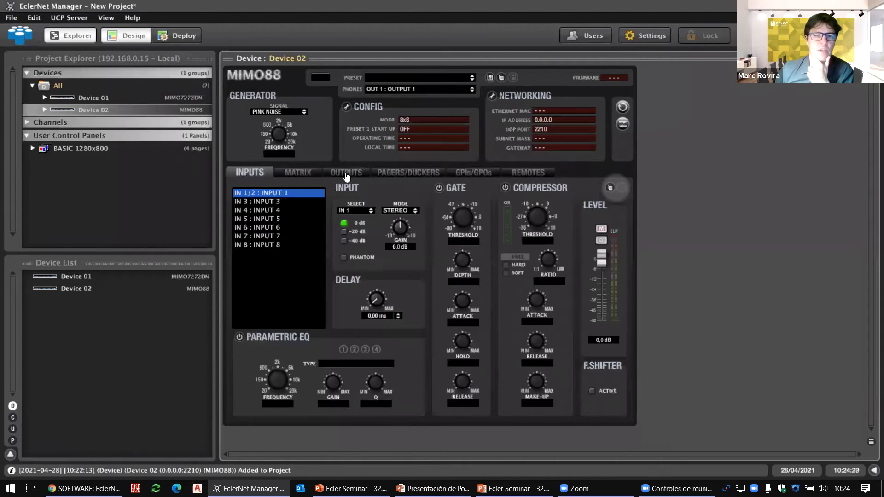
click(346, 174)
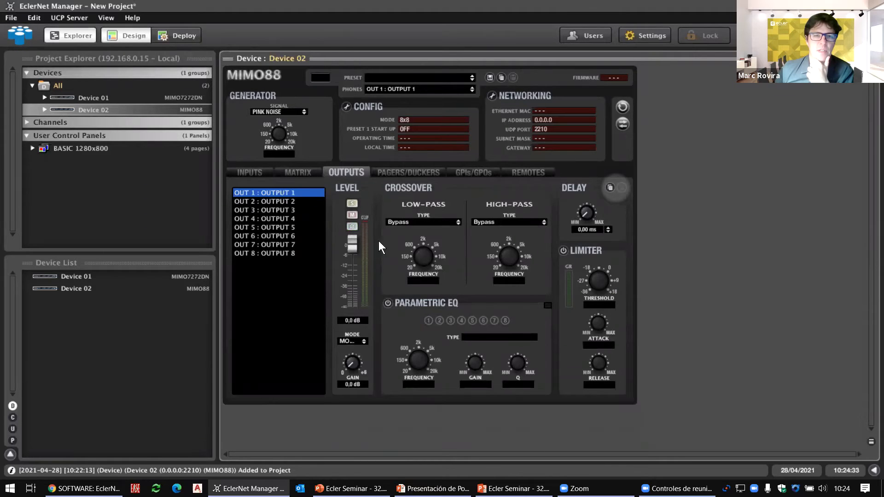
click(361, 342)
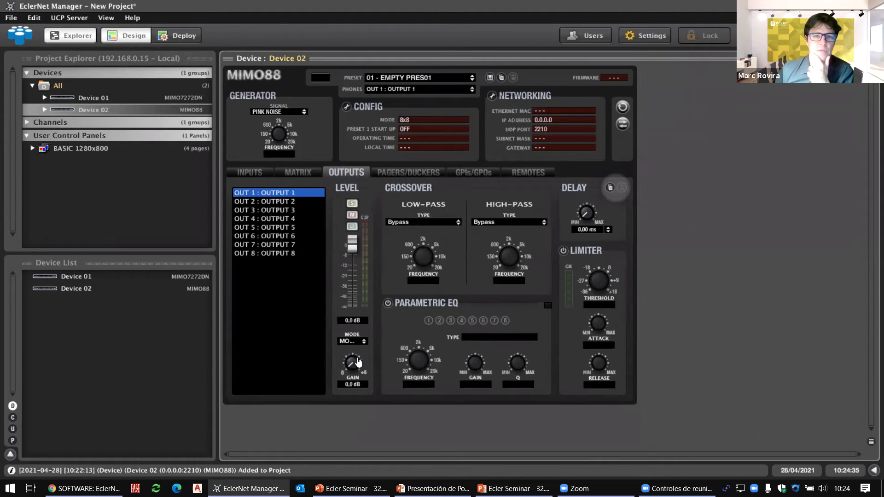
Step: Unlink outputs 1/2 and inputs 1/2 back to mono in the matrix
click(298, 172)
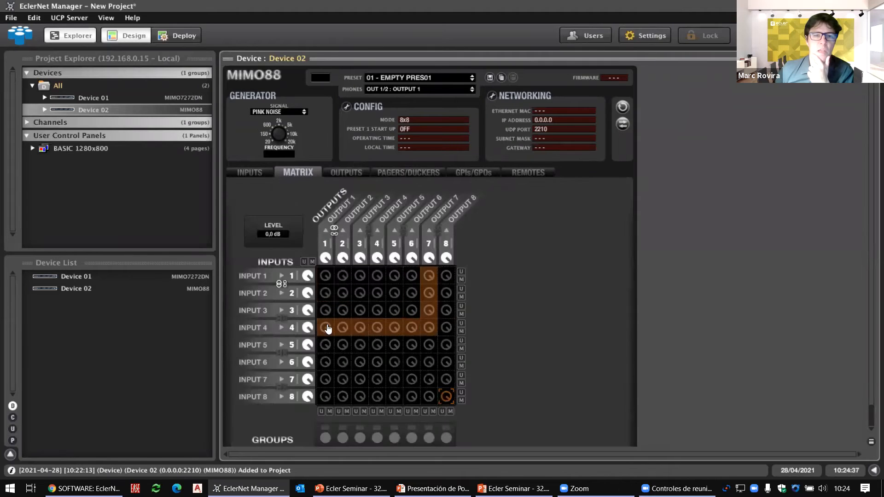
click(334, 237)
click(278, 284)
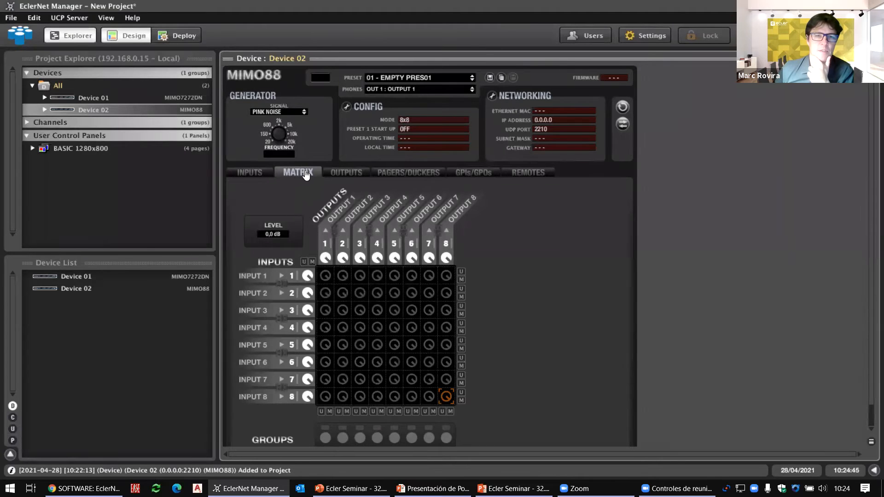
click(260, 177)
click(295, 178)
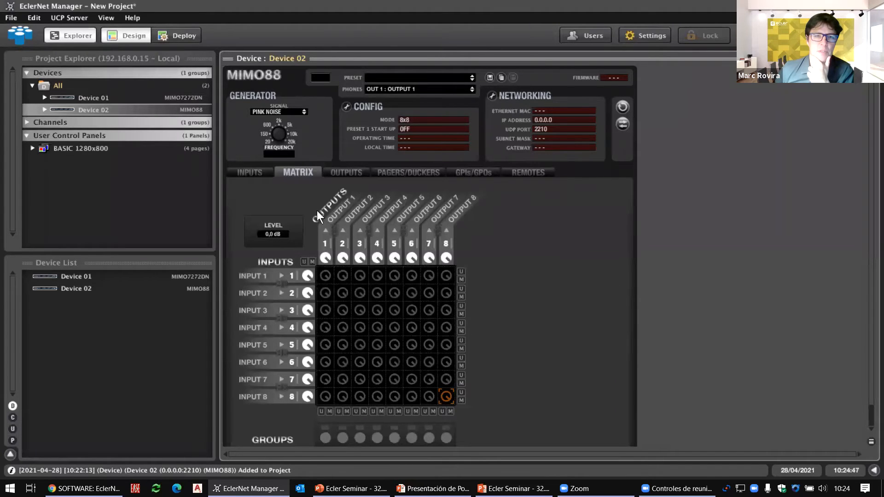
click(329, 175)
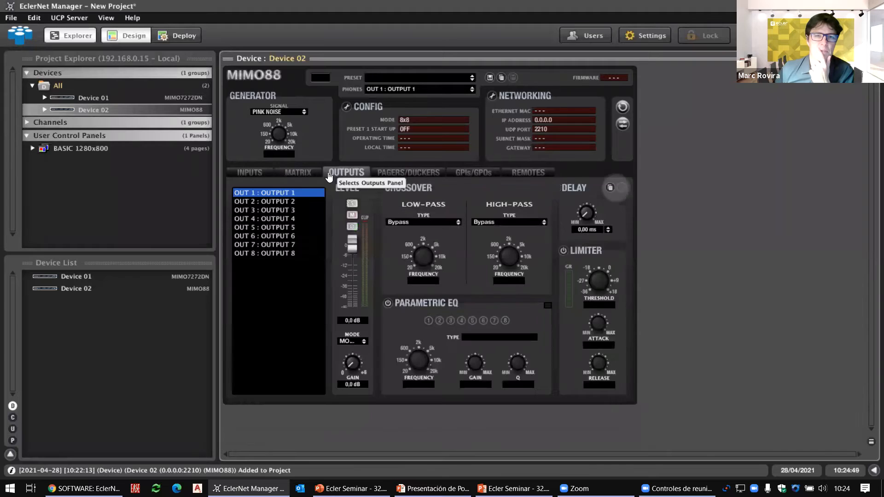
Step: Set outputs 7/8 and inputs 7/8 to STEREO mode on the MIMO88
click(295, 253)
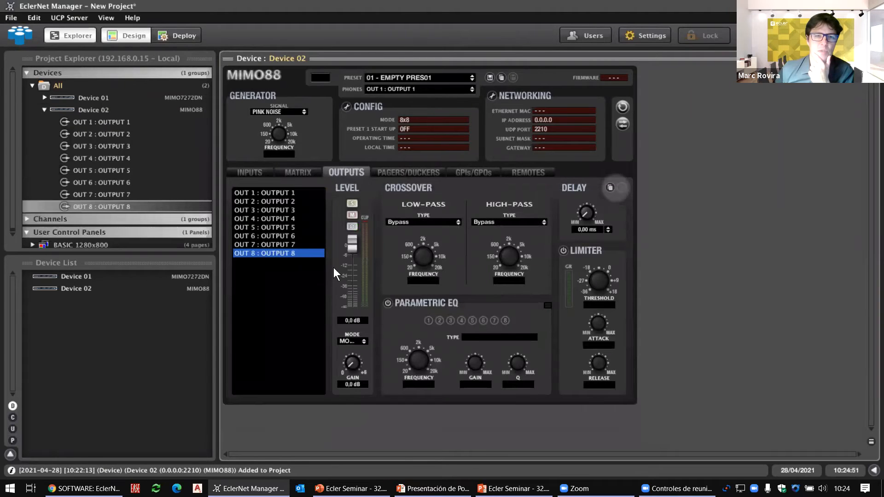
click(355, 357)
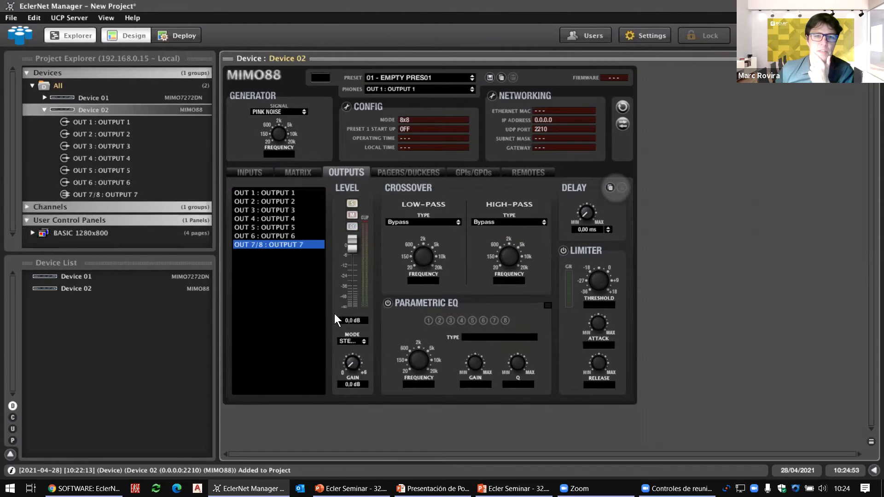
click(255, 174)
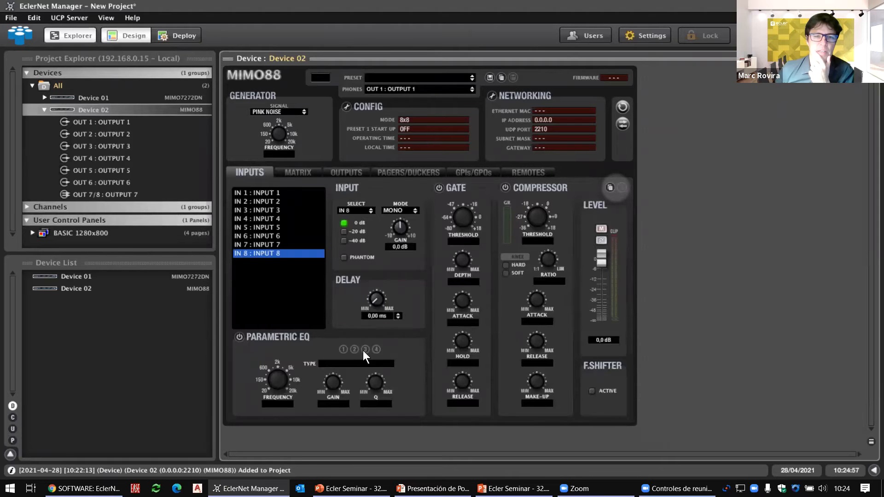
click(400, 211)
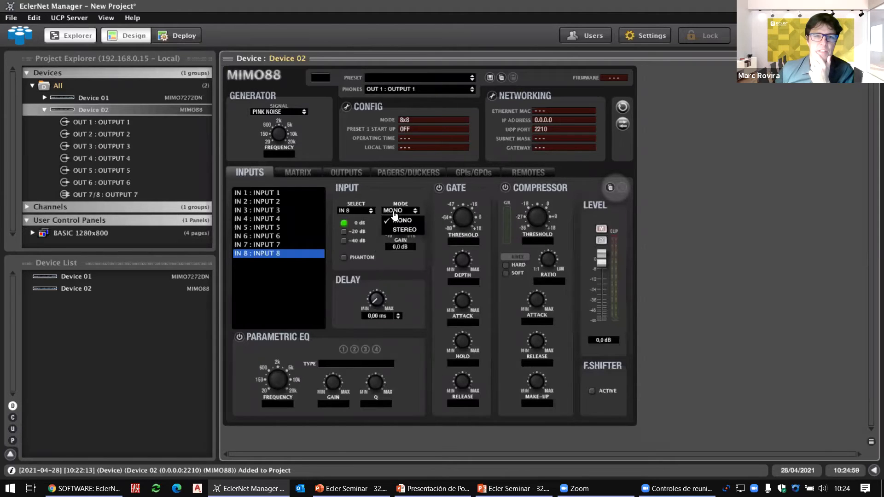
click(394, 231)
click(308, 177)
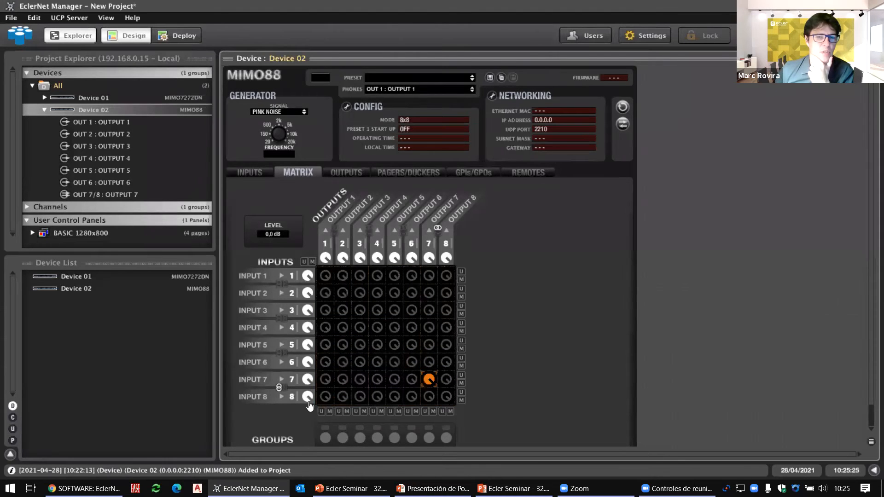
Step: Toggle input 8 crosspoints to outputs 1, 5, 6, 8 and input 7 to outputs 1, 3, 4
click(326, 401)
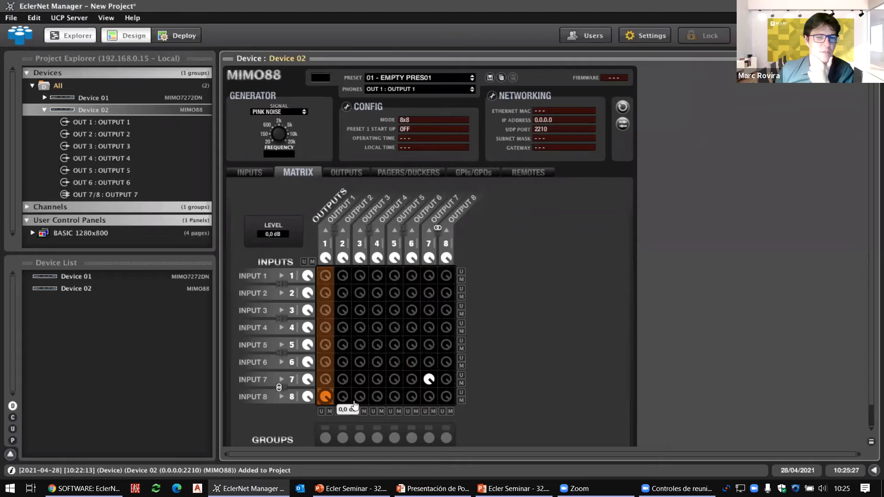
click(395, 399)
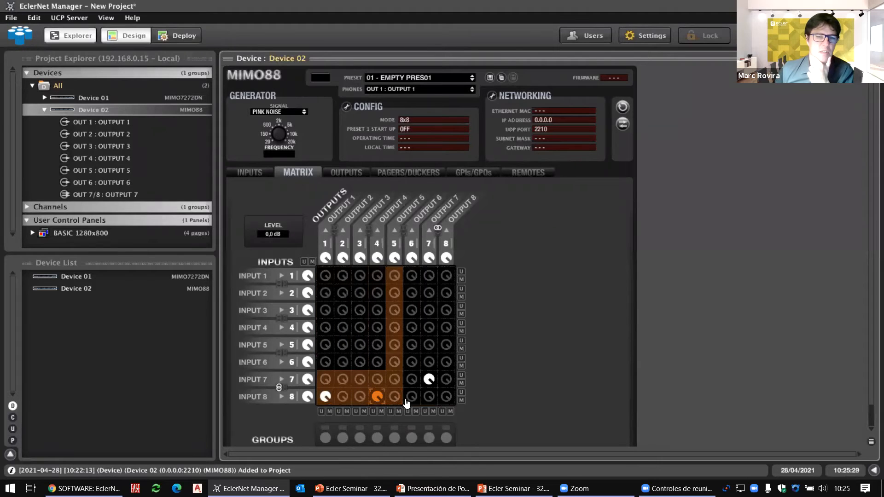
click(412, 398)
click(446, 397)
click(325, 379)
click(371, 380)
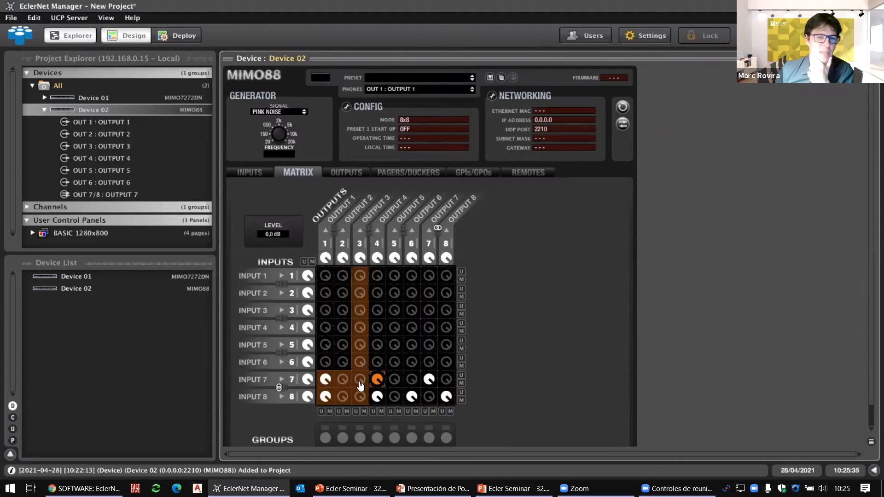
click(374, 382)
click(361, 379)
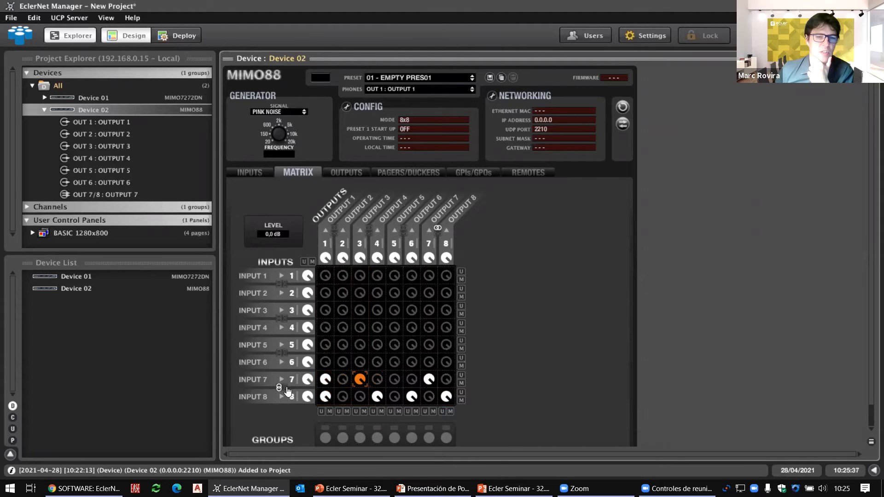
Step: Link inputs 7/8 and outputs 7/8, then remove the 7/8 routes to outputs 1 and 3
click(279, 389)
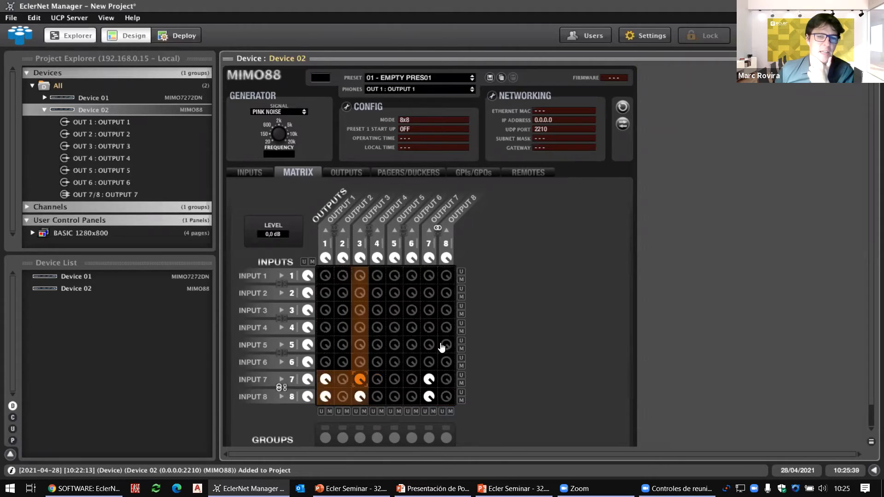
click(438, 234)
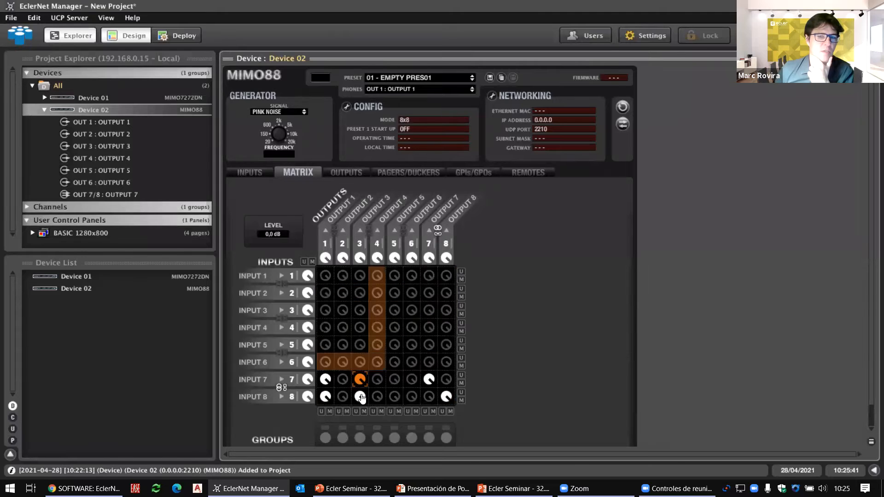
click(353, 382)
click(326, 379)
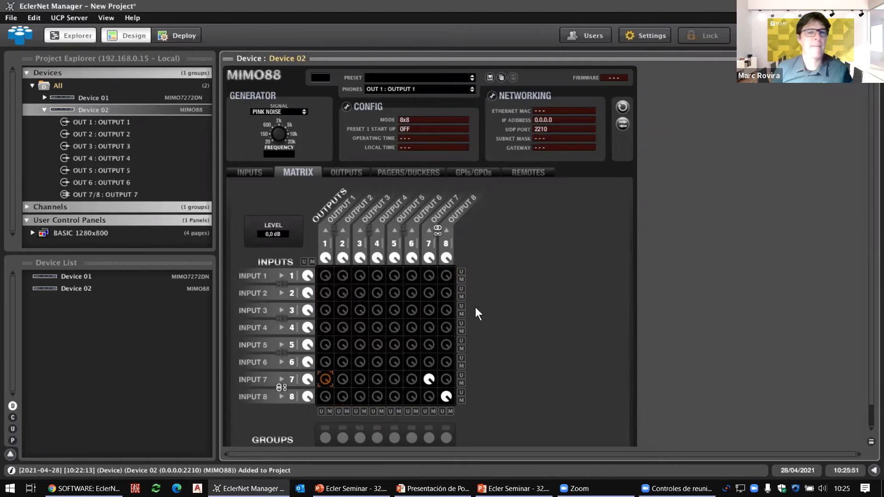
Step: Switch to the seminar presentation and advance to the Groups slide
mouse_move(308, 297)
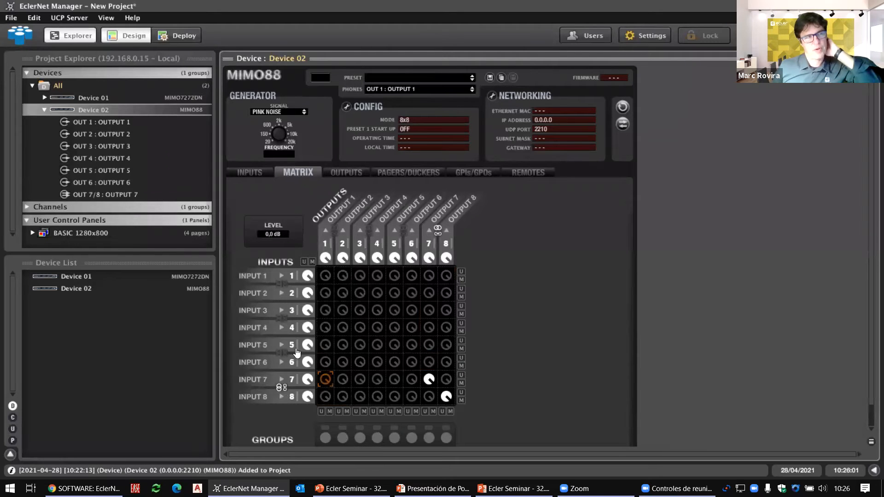
key(alt+Tab)
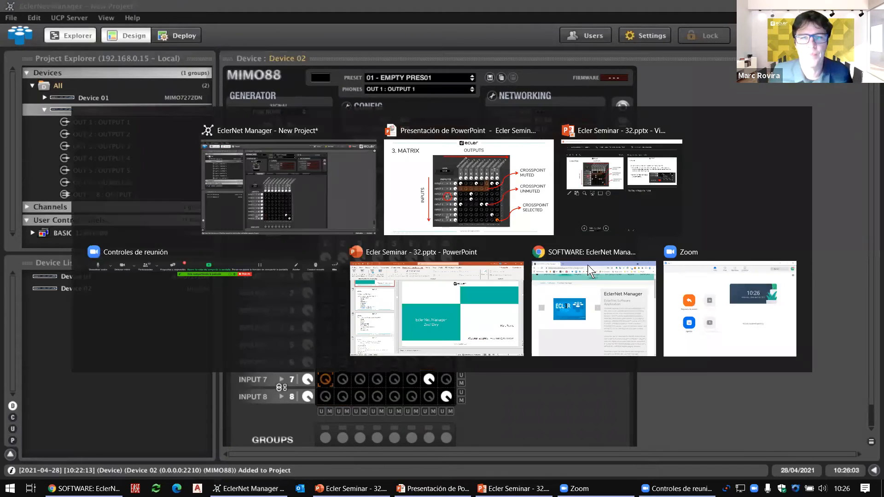
key(Right)
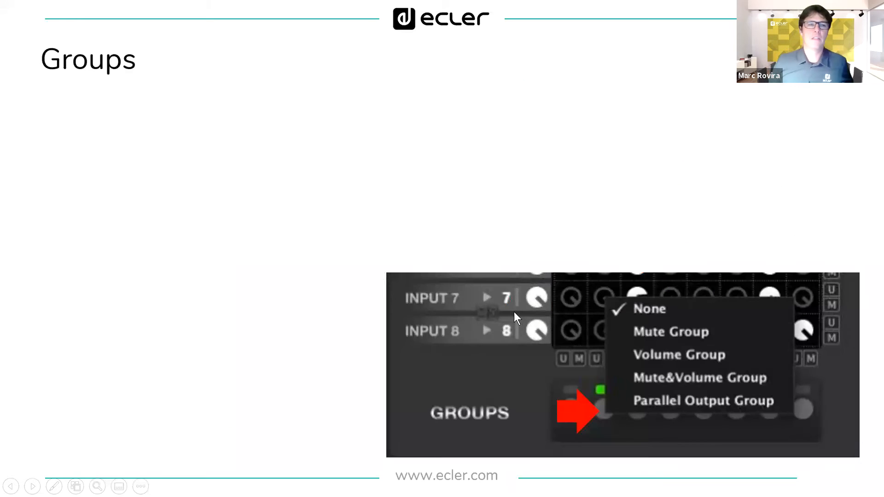
key(Right)
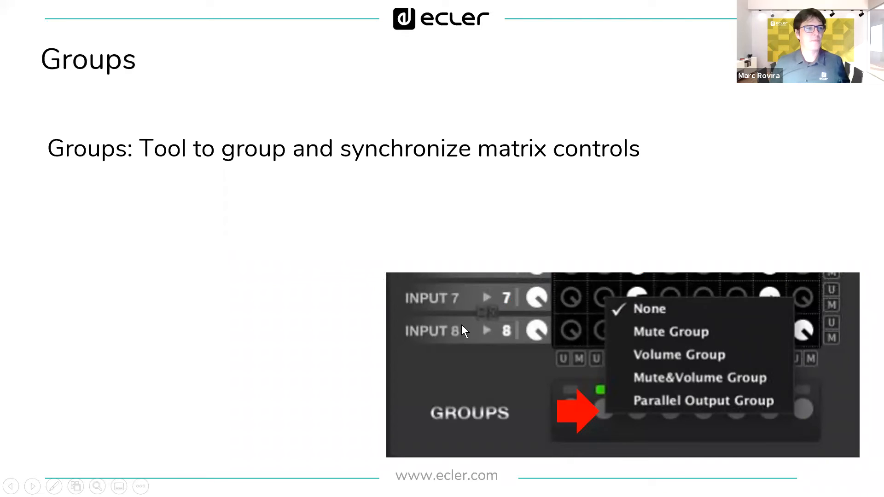
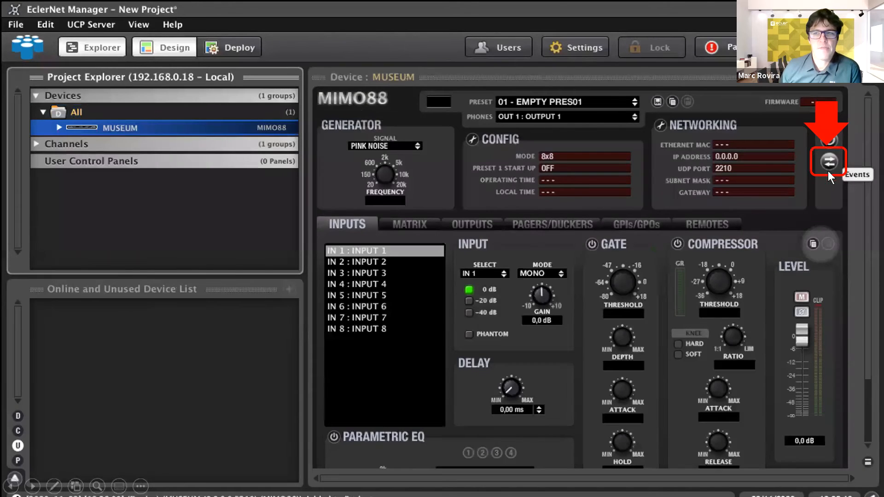
Step: Add event 'EVENT 01 - TEST' triggered by GPI1 (direct polarity) that launches Test.mp3
click(731, 206)
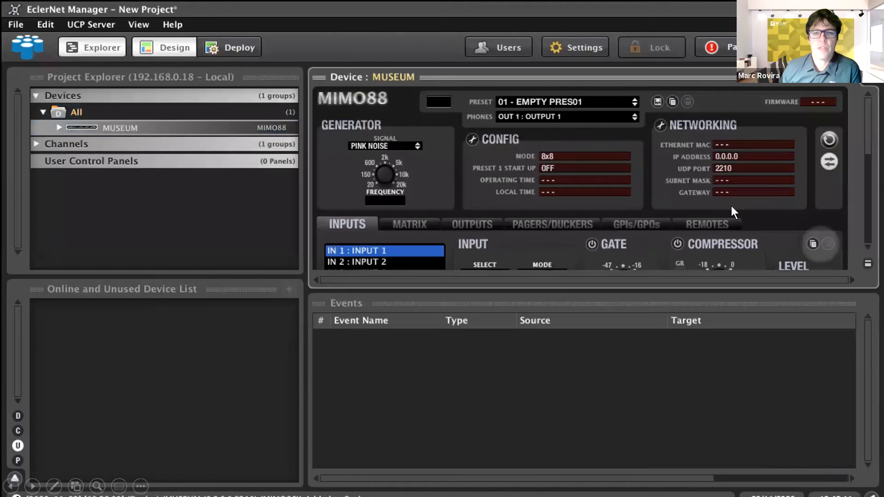
click(460, 378)
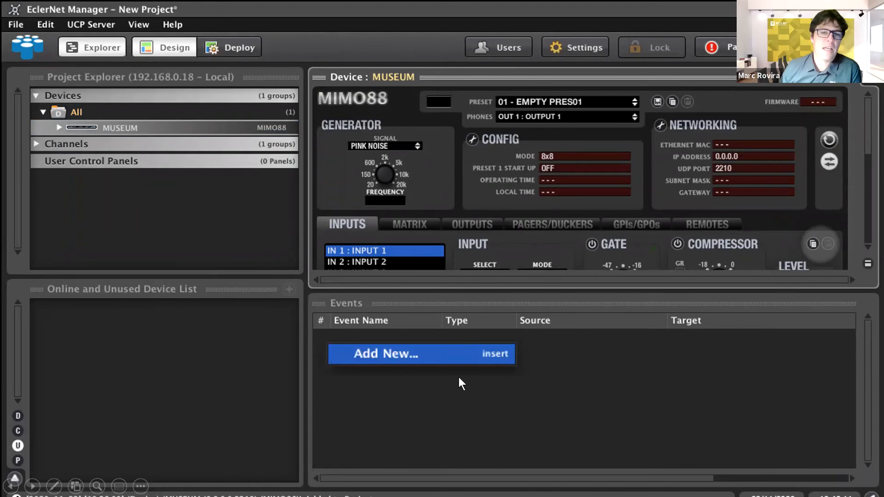
click(474, 380)
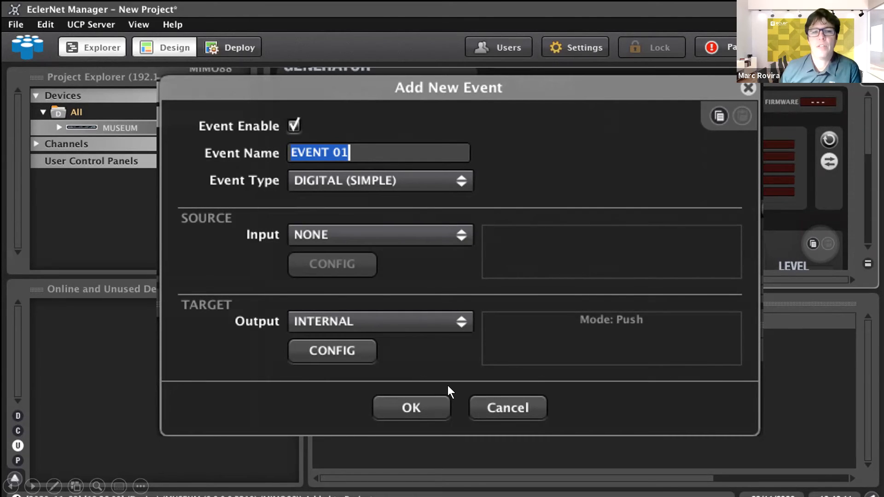
click(429, 202)
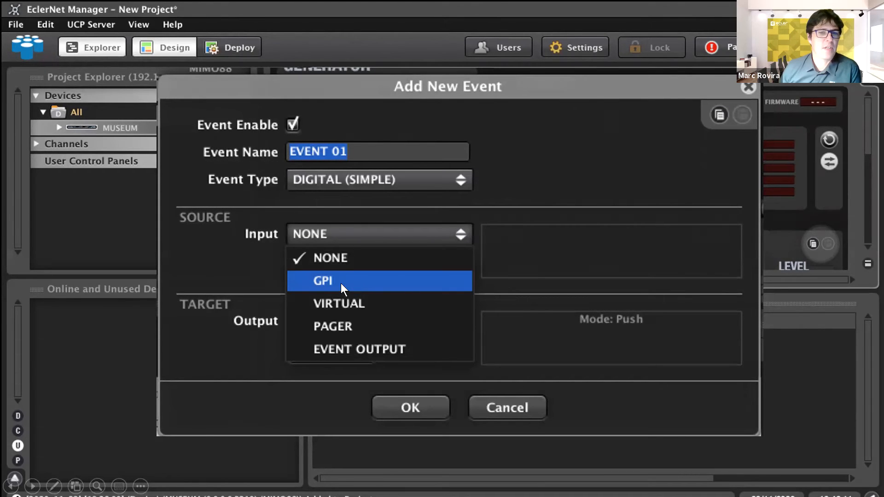
click(354, 286)
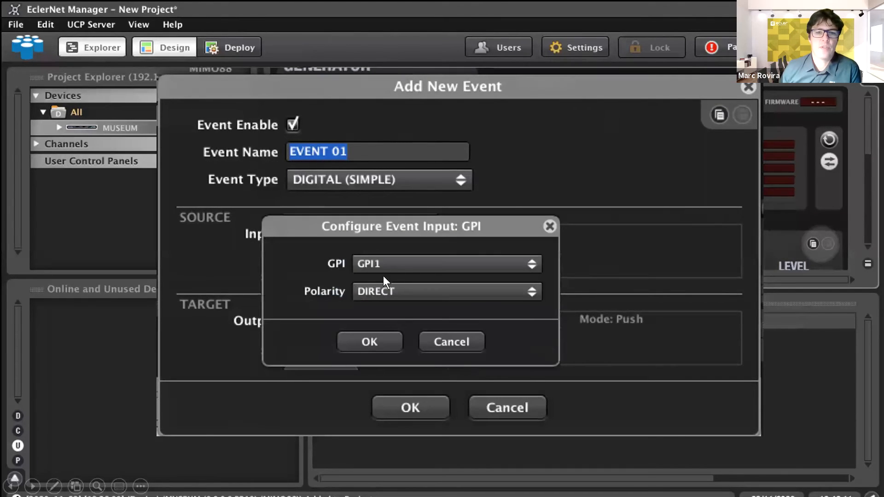
click(412, 319)
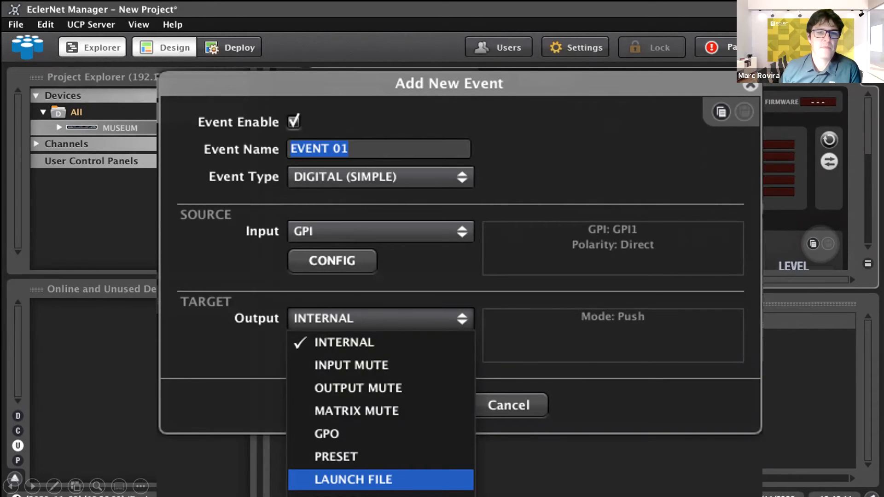
click(403, 372)
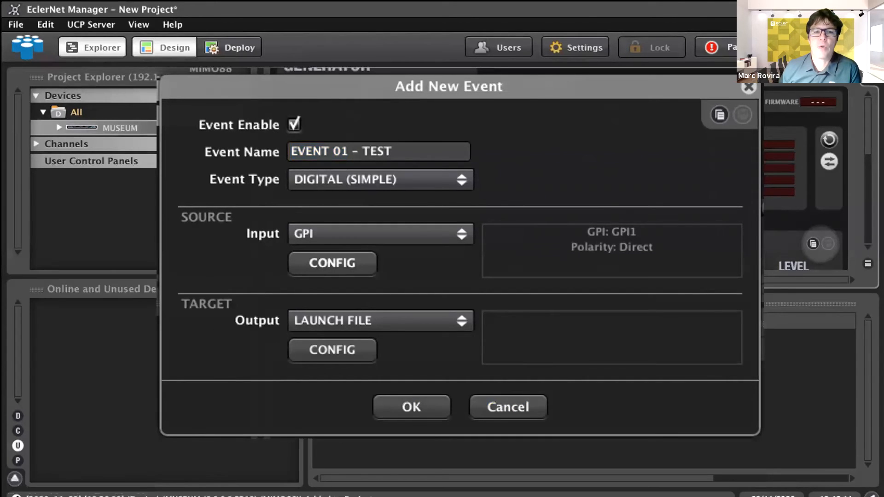
click(412, 407)
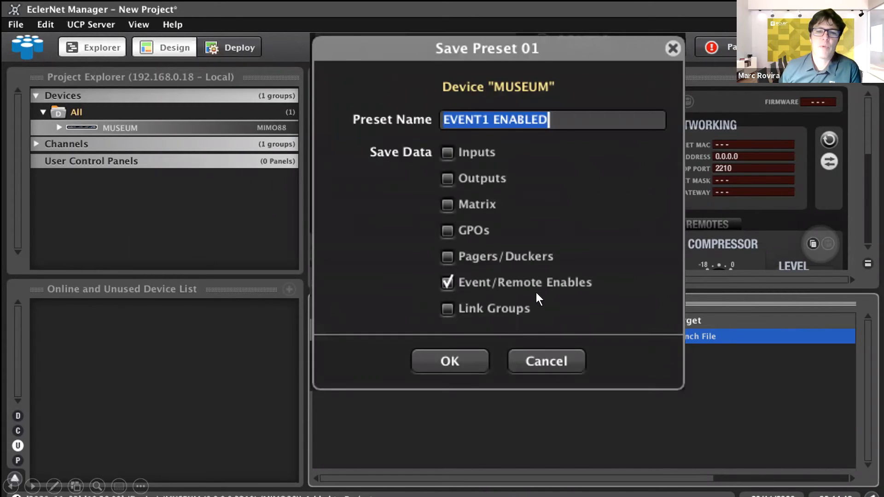
Step: Save preset 01 as 'EVENT1 ENABLED', then disable EVENT 01 - TEST
key(Return)
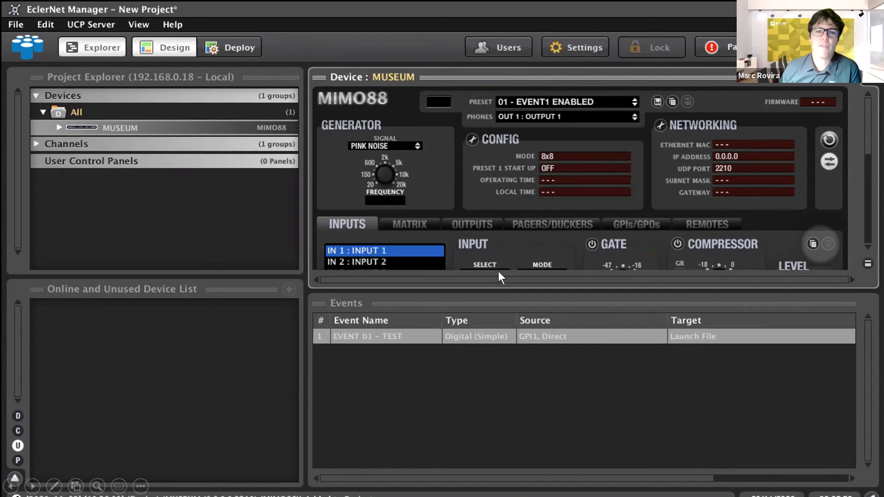
click(499, 358)
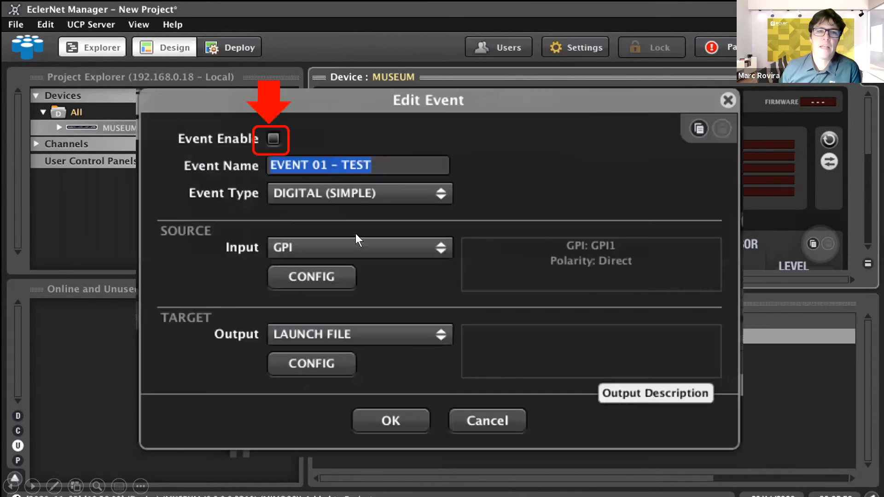
click(423, 266)
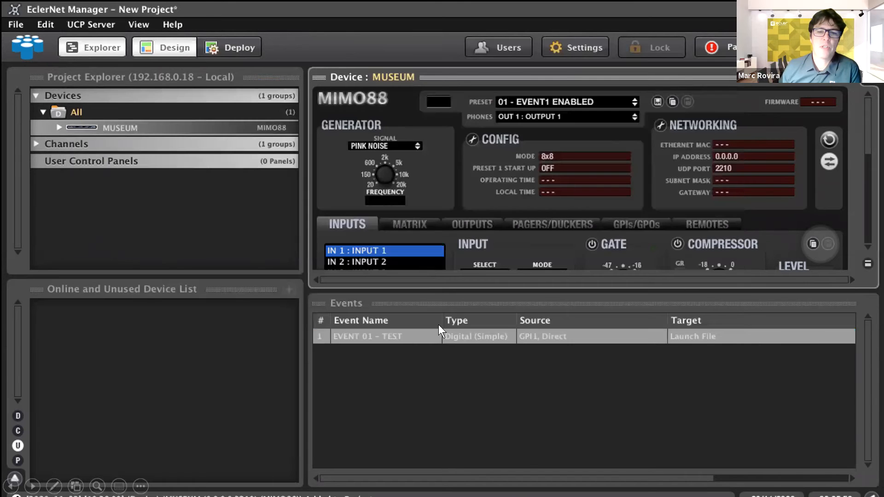
click(411, 361)
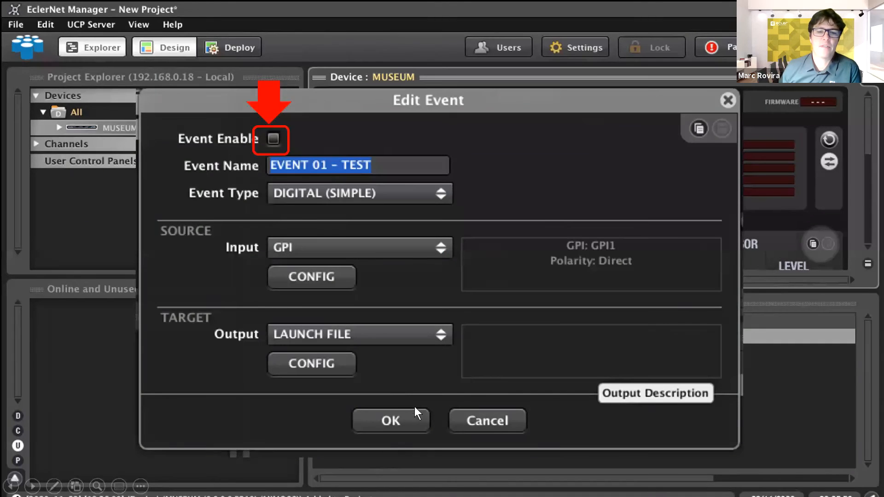
click(425, 391)
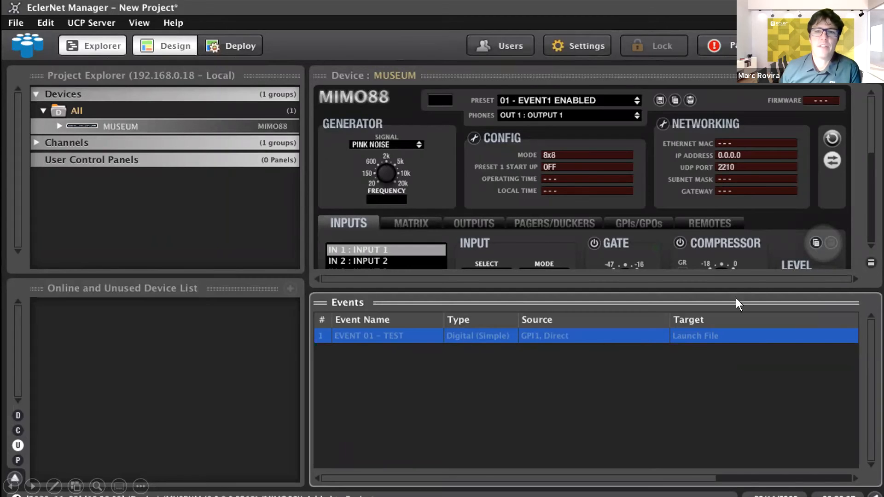
Step: Save the current state as preset 02 'EVENT1 DISABLED'
click(616, 145)
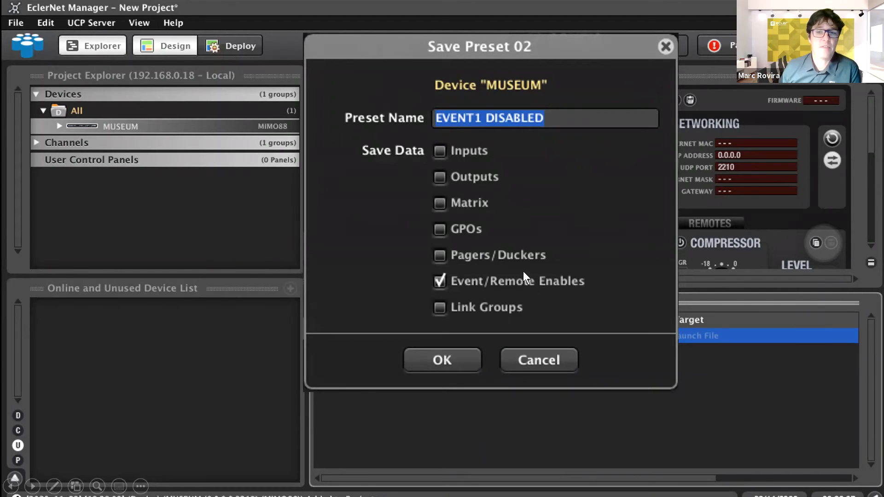
click(504, 359)
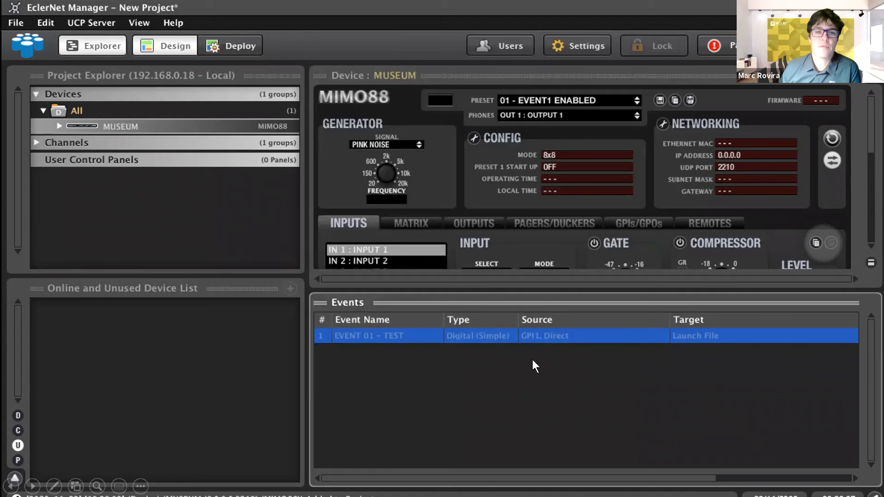
right_click(508, 369)
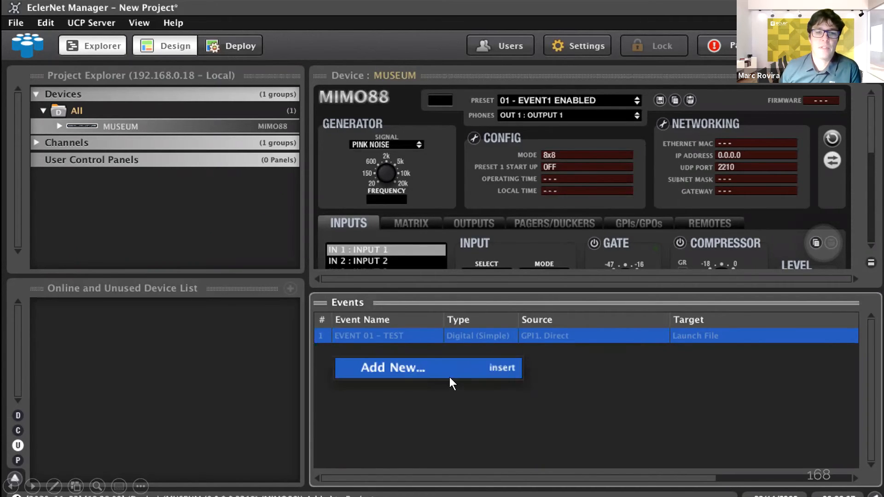
Step: Add EVENT 02: time scheduler, Mon–Fri 20:00 from 16/11/2020, recalling preset 02 EVENT1 DISABLED
click(432, 371)
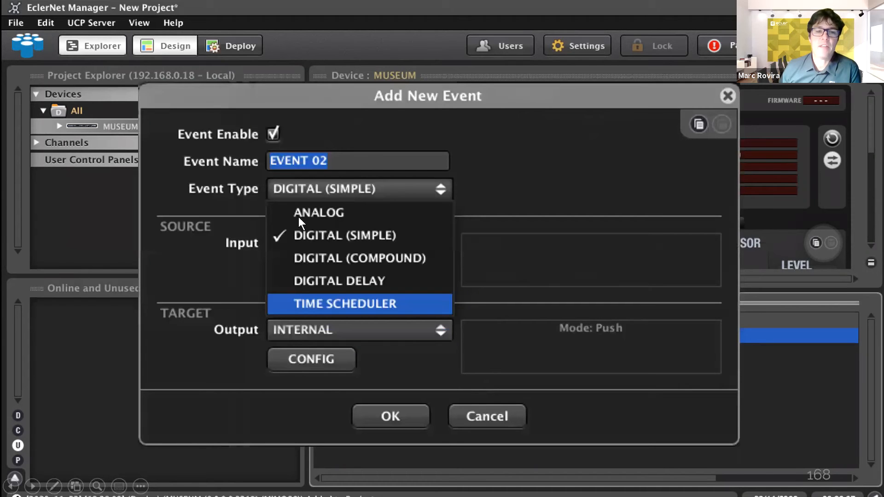
click(470, 304)
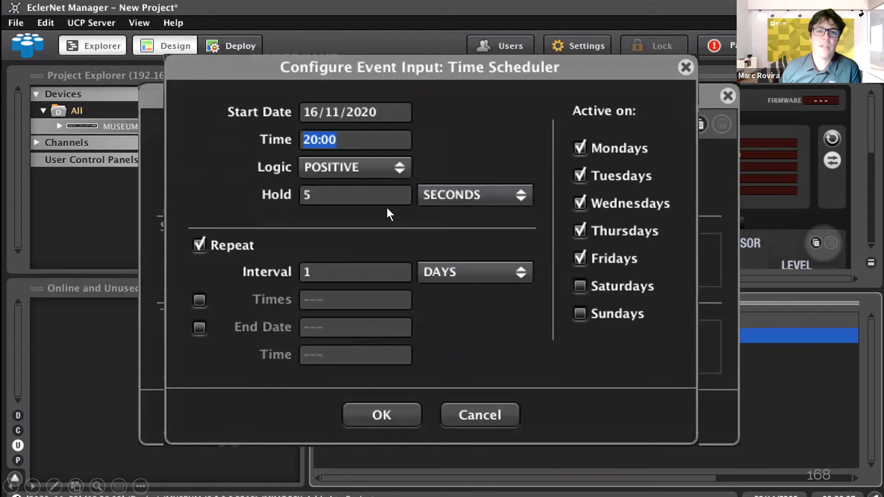
click(430, 263)
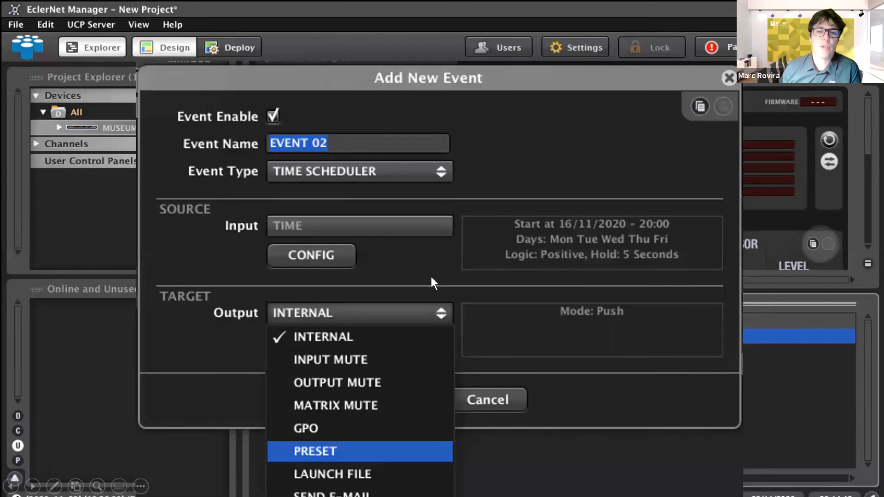
click(431, 277)
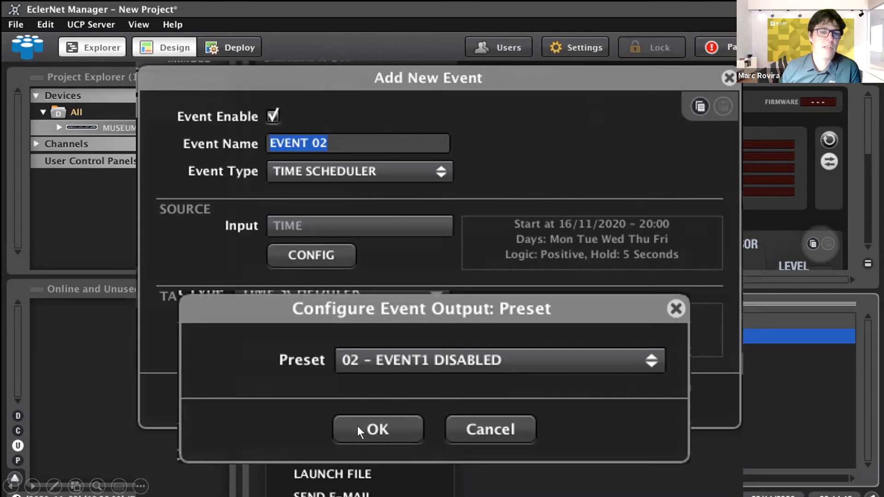
click(448, 388)
click(422, 378)
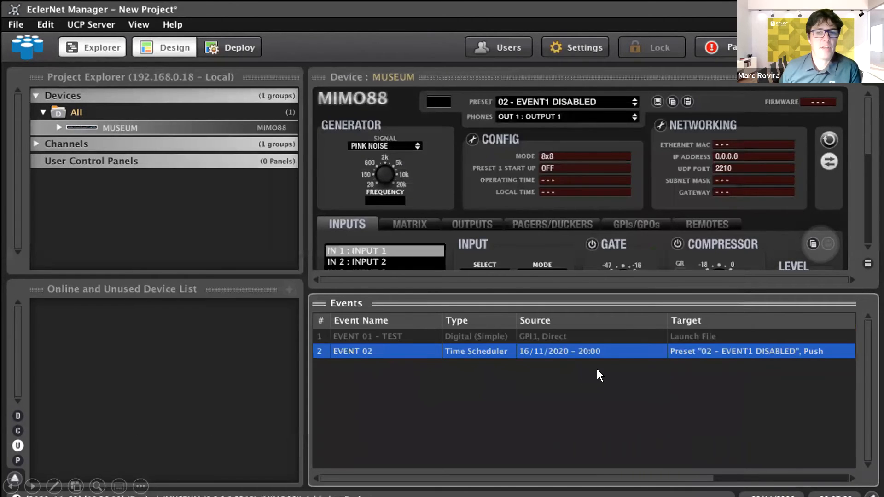
Step: Add EVENT 03: time scheduler at 08:00 from 16/11/2020, recalling preset 01 EVENT1 ENABLED
click(387, 381)
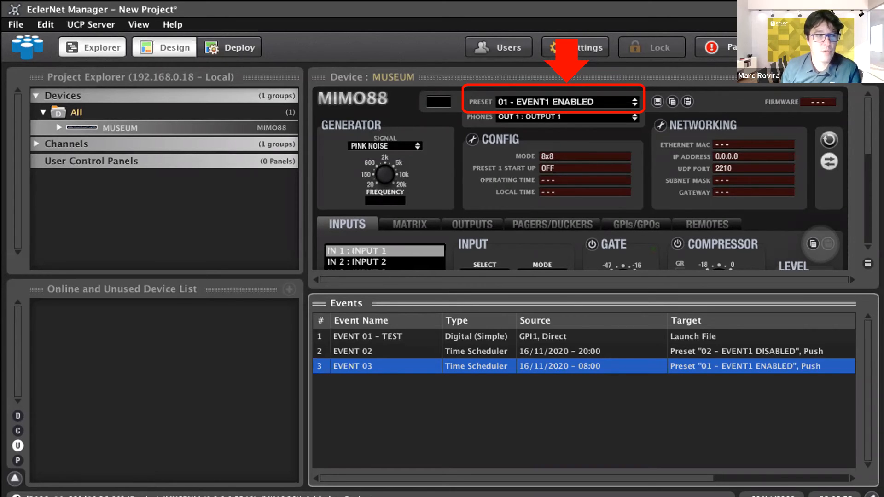
Step: Move the presentation on to the 'Pagers & Duckers (eMPAGE/UCP)' section slide
click(417, 253)
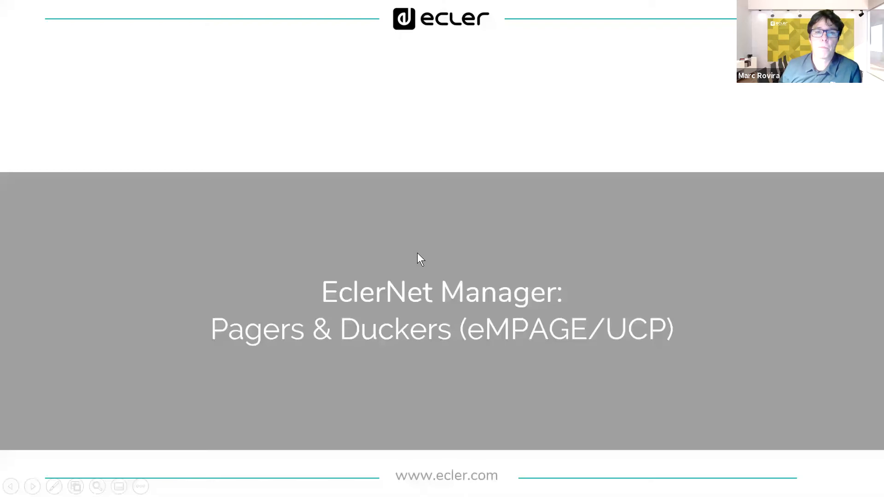
Step: Advance to slide 174 '4. PAGERS/DUCKERS' and reveal its description paragraph
click(402, 220)
key(Left)
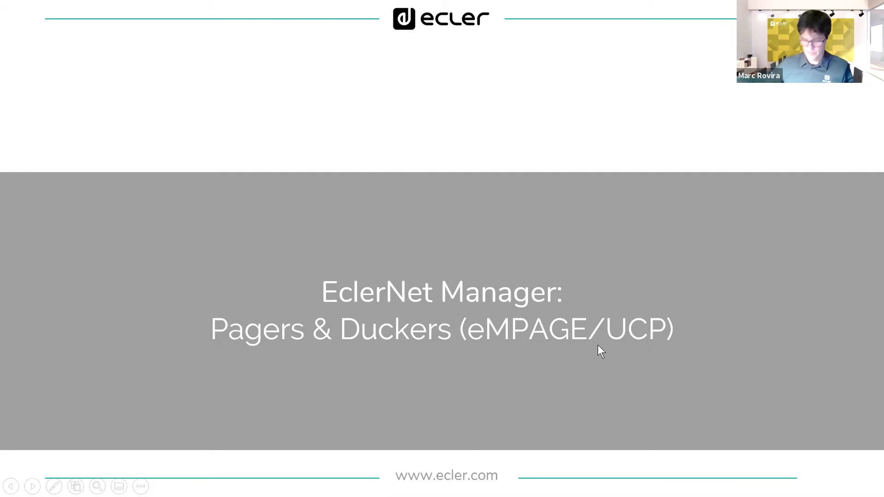
key(Right)
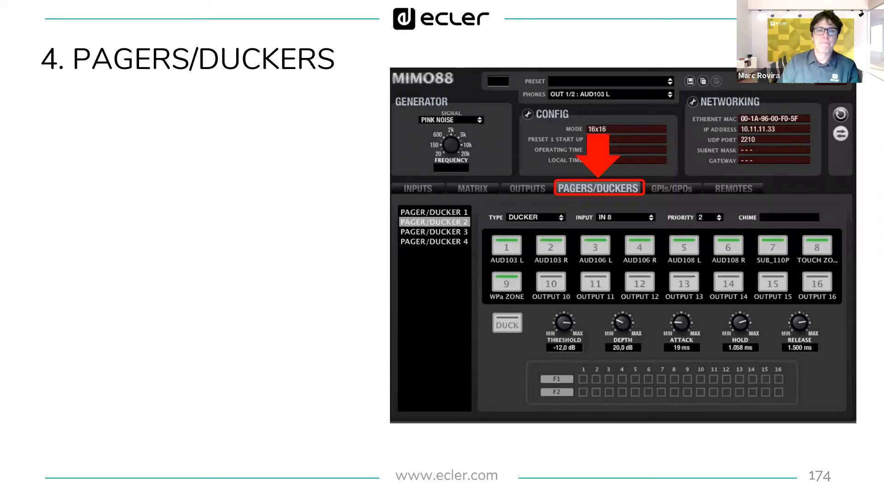
key(Right)
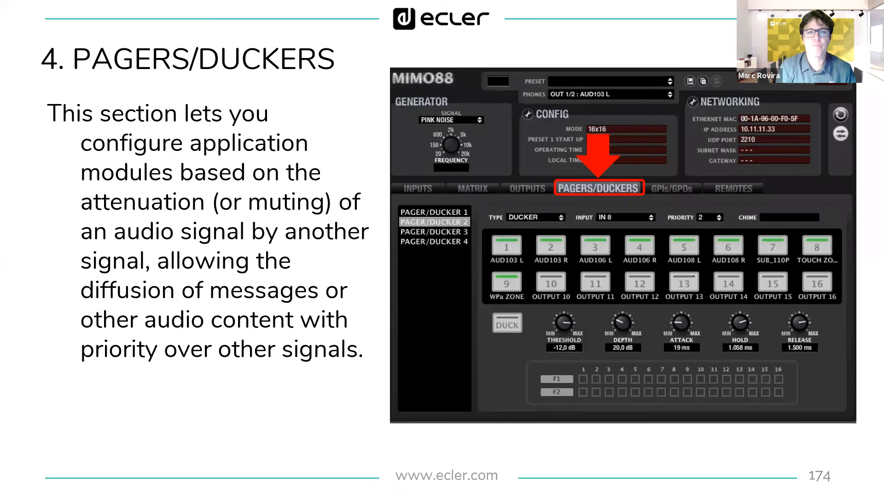
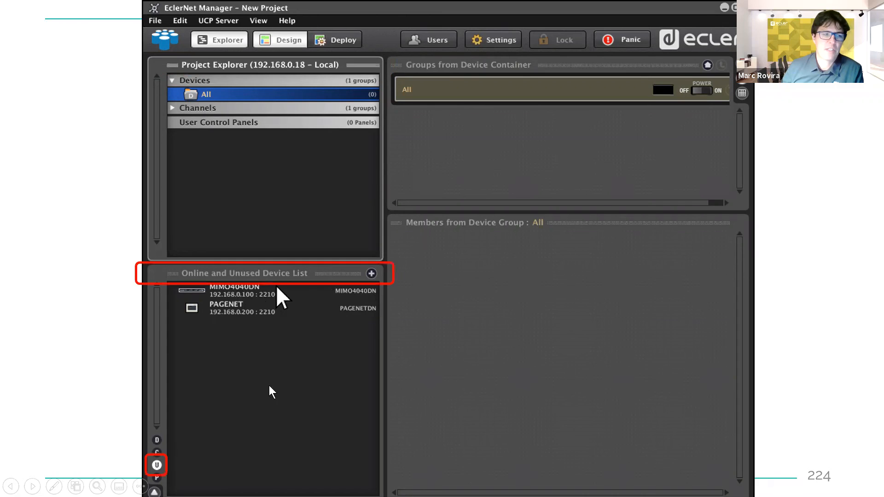
Step: Drag MIMO4040DN into the All device group and open its Device tab
click(340, 370)
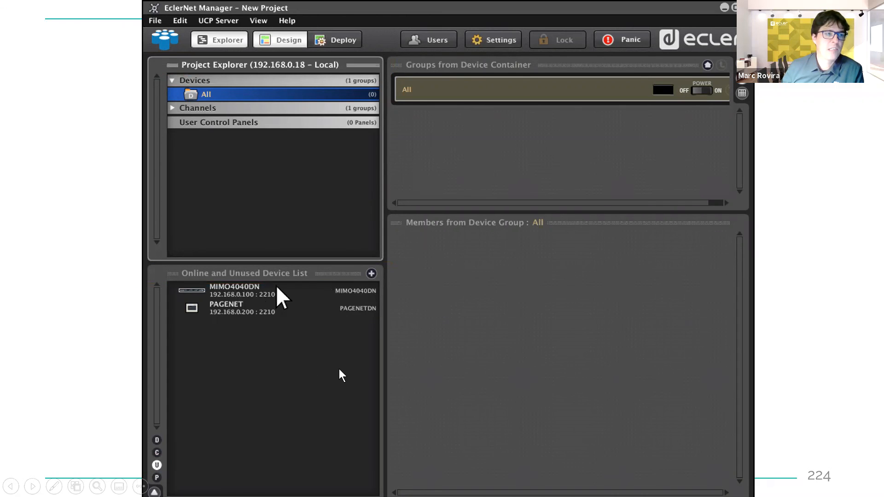
click(307, 343)
key(Right)
key(Left)
key(Right)
key(Right)
key(Left)
key(Left)
key(Left)
key(Left)
key(Left)
key(Left)
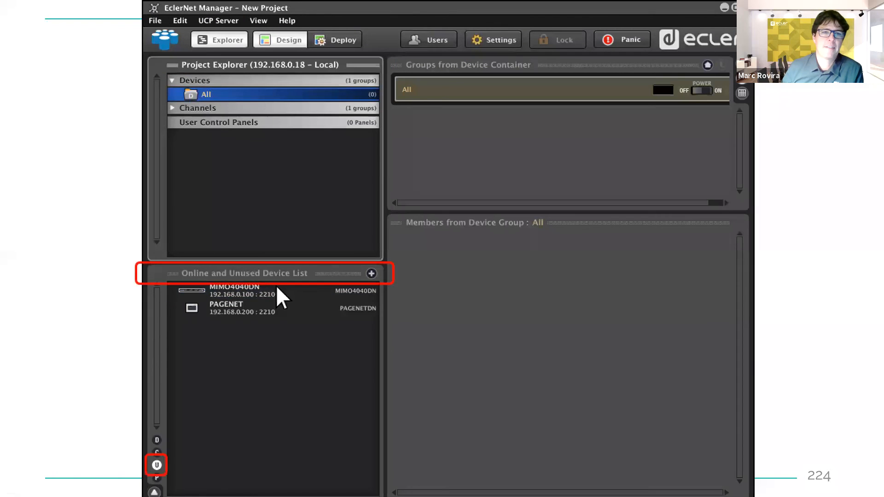
key(Right)
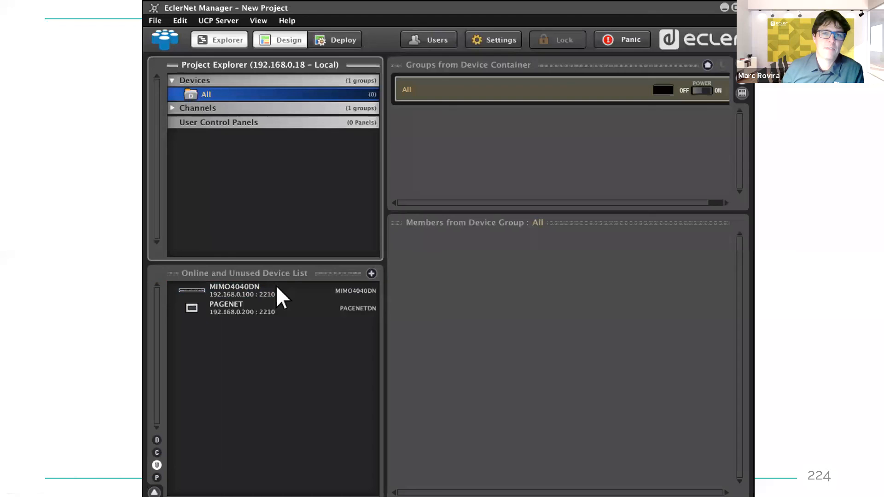
key(Right)
key(Left)
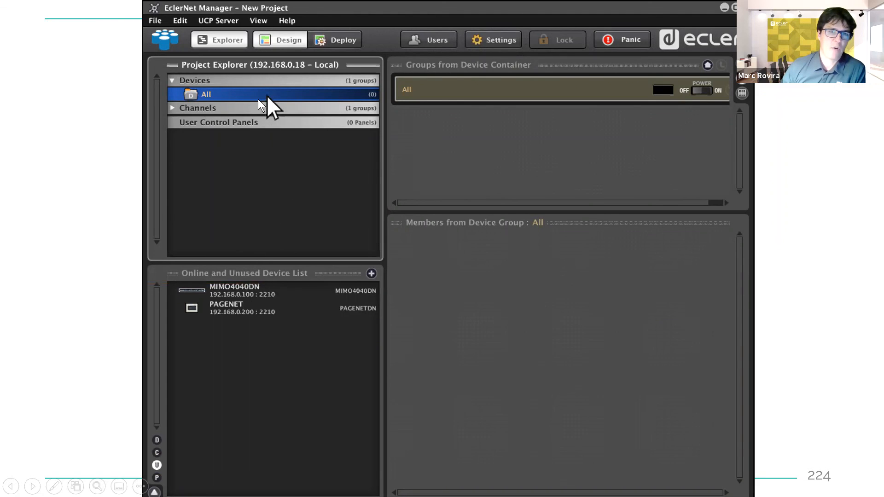
click(281, 232)
click(312, 236)
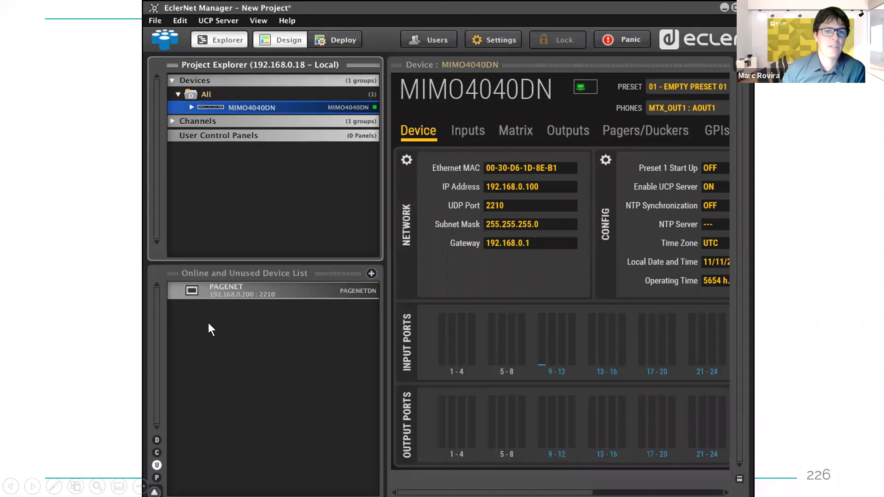
Step: Use Connect and send to push the project to the MIMO4040DN at 192.168.0.100
click(368, 319)
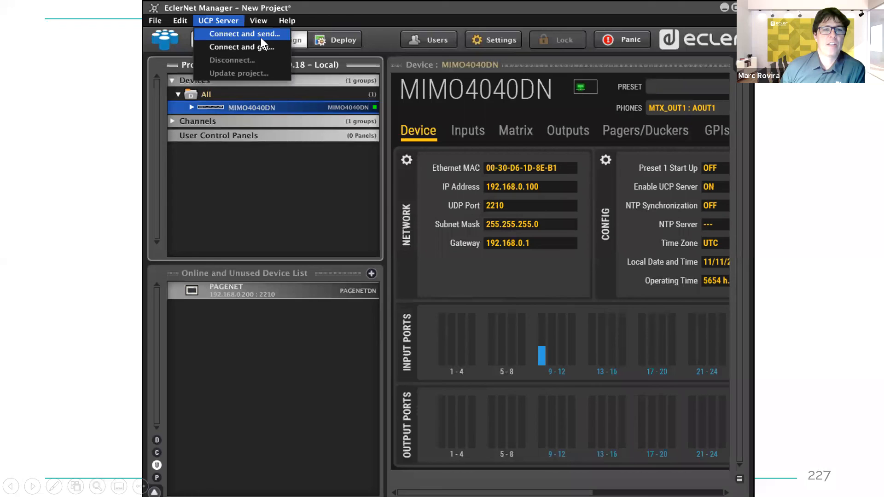
click(294, 128)
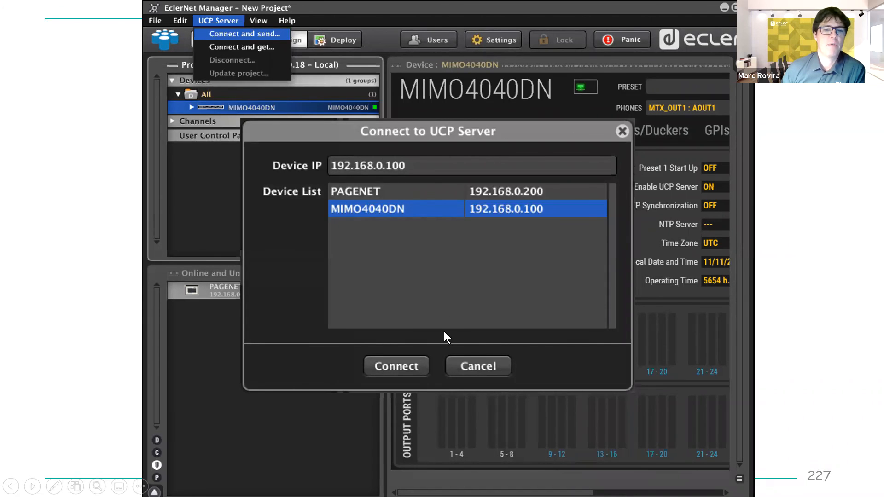
click(455, 355)
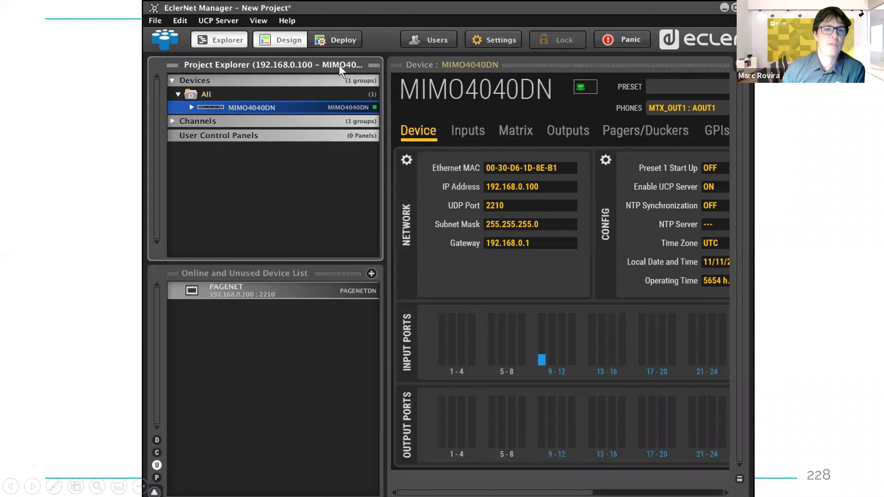
Step: Disconnect from the UCP Server, answering Yes to update the stored project
click(381, 76)
click(381, 78)
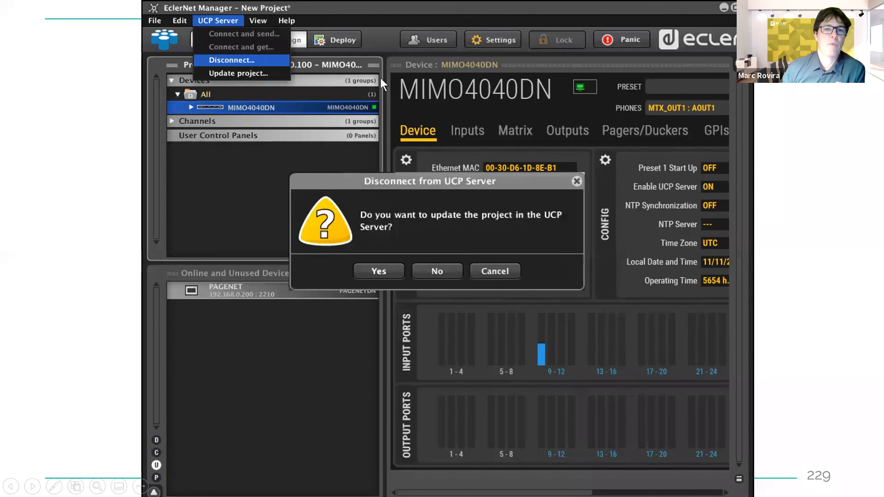
click(489, 223)
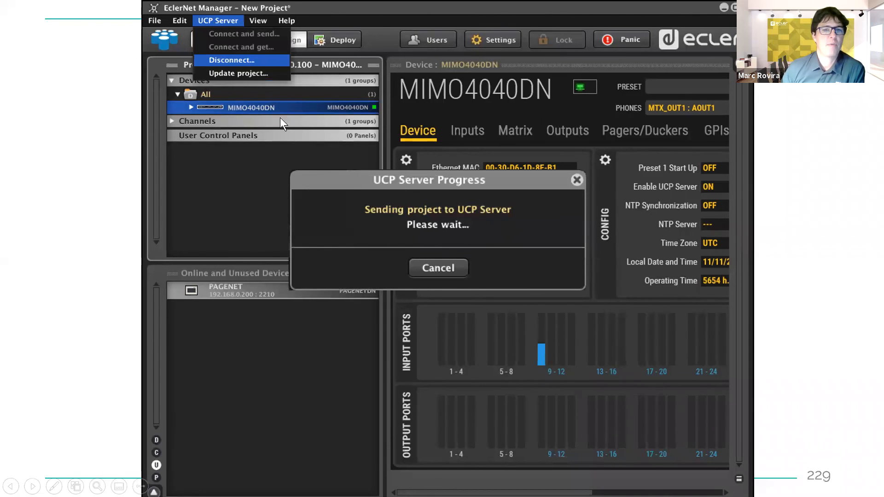
click(259, 99)
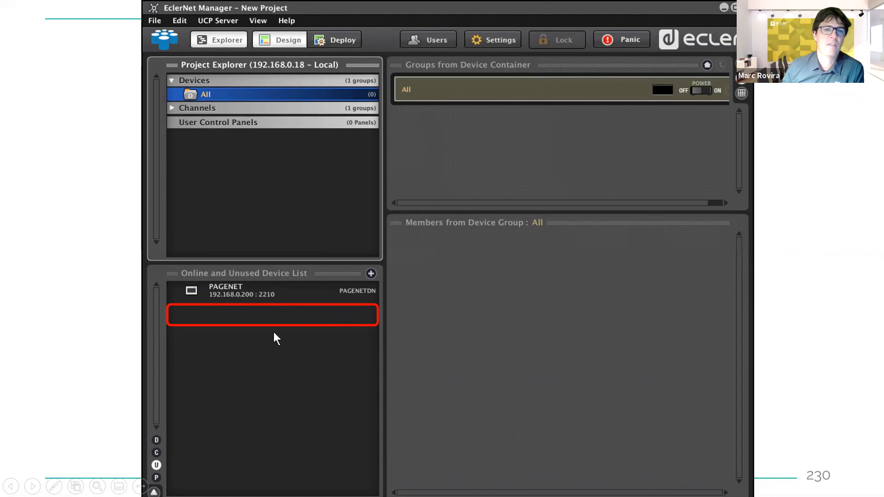
Step: Use Connect and get to receive the project from the MIMO4040DN at 192.168.0.100
key(Right)
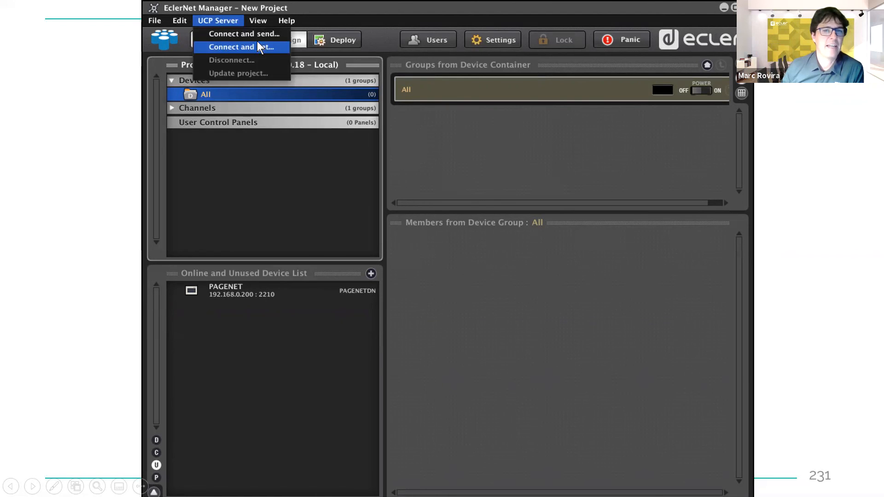
key(Right)
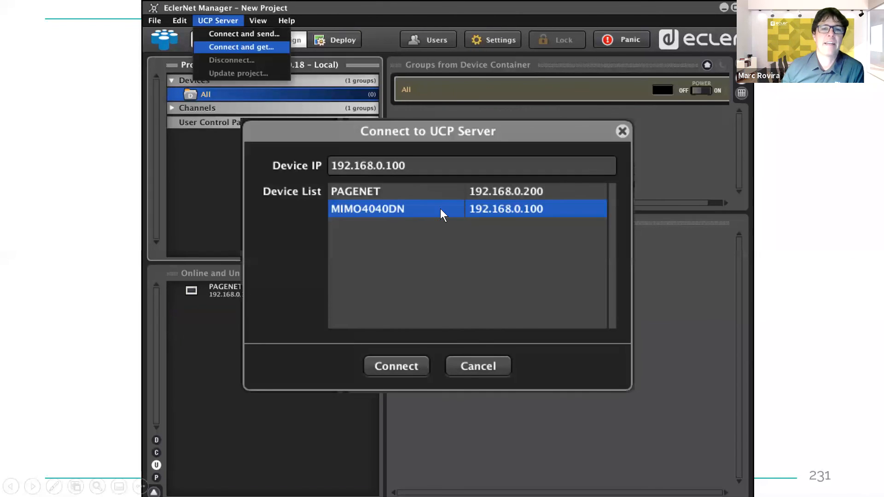
key(Right)
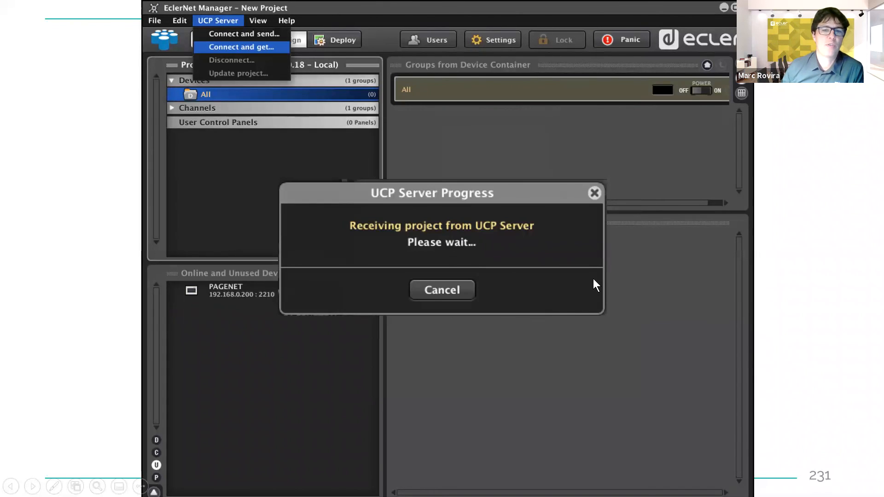
key(Right)
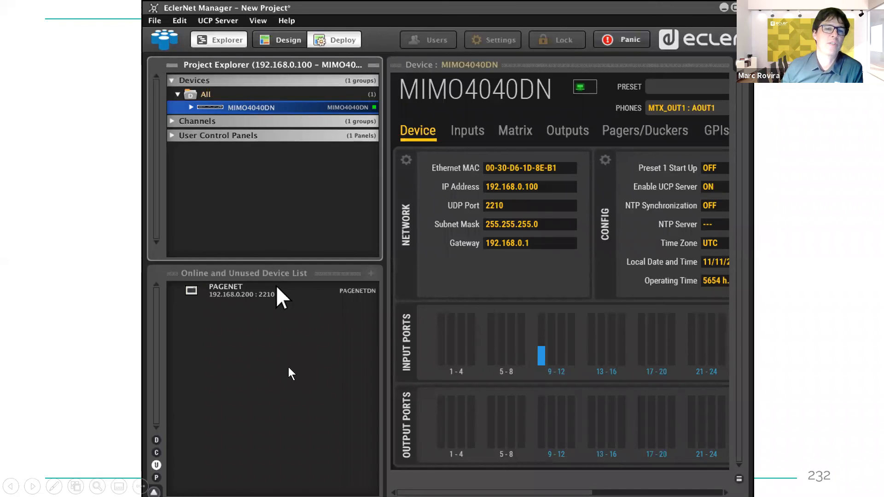
key(Left)
key(Left)
key(Right)
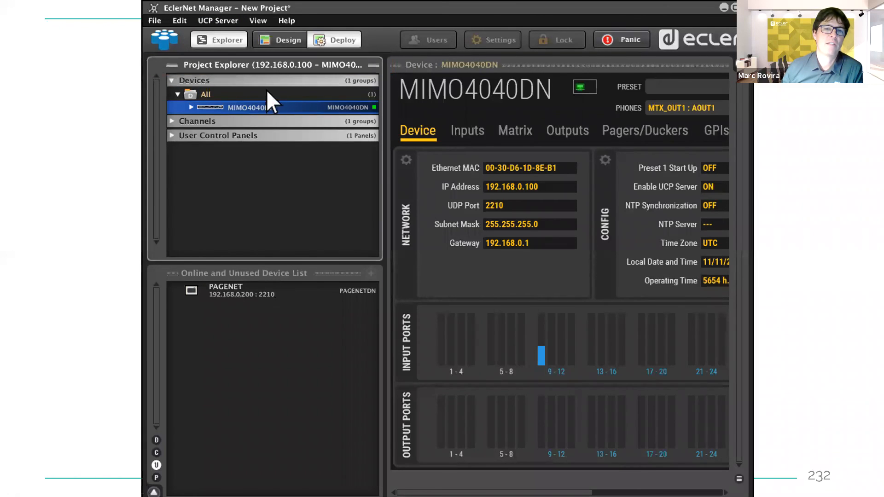
key(Left)
key(Right)
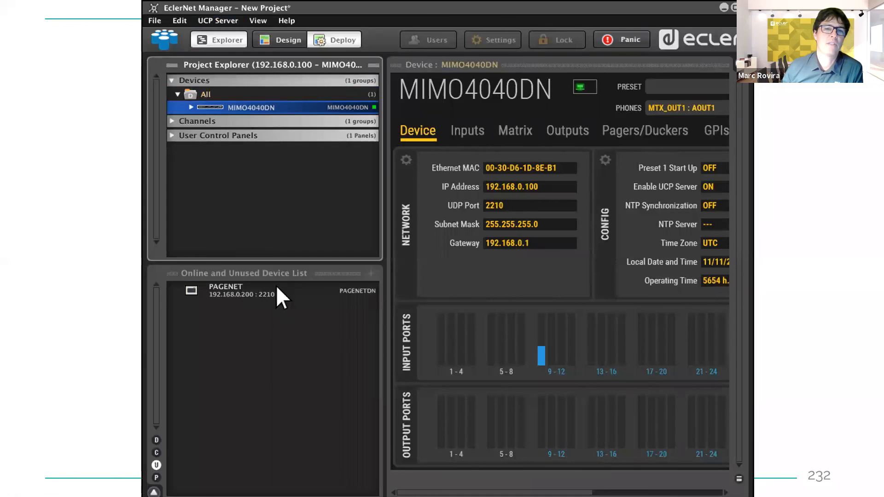
key(Right)
key(Left)
key(Left)
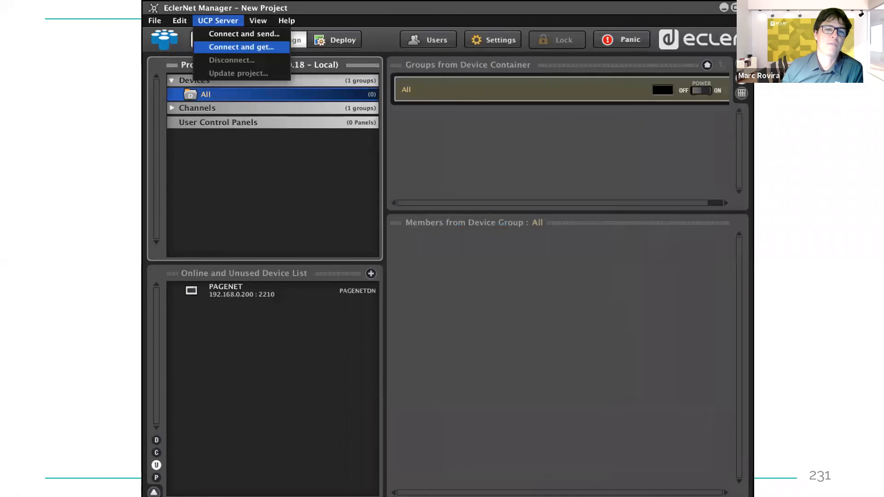
key(Left)
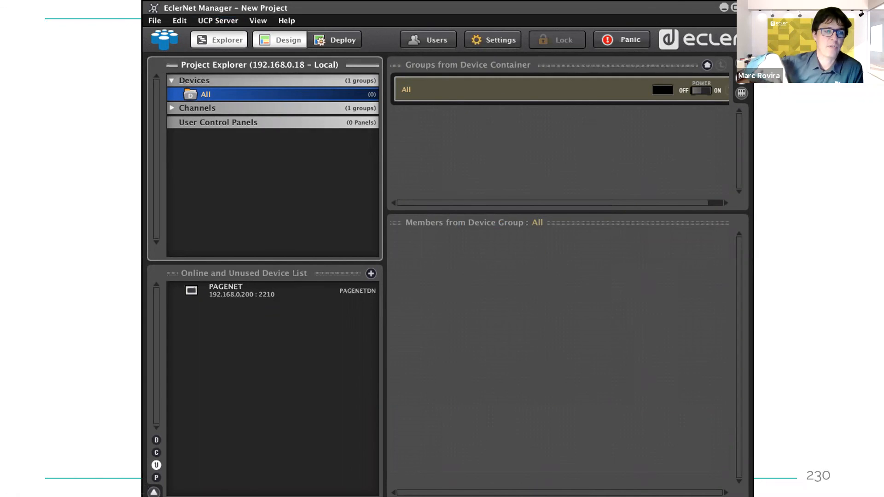
Step: Retrieve the project from MIMO4040DN via Connect and get, then begin dragging PAGENET onto All
key(Right)
key(Right)
key(Right)
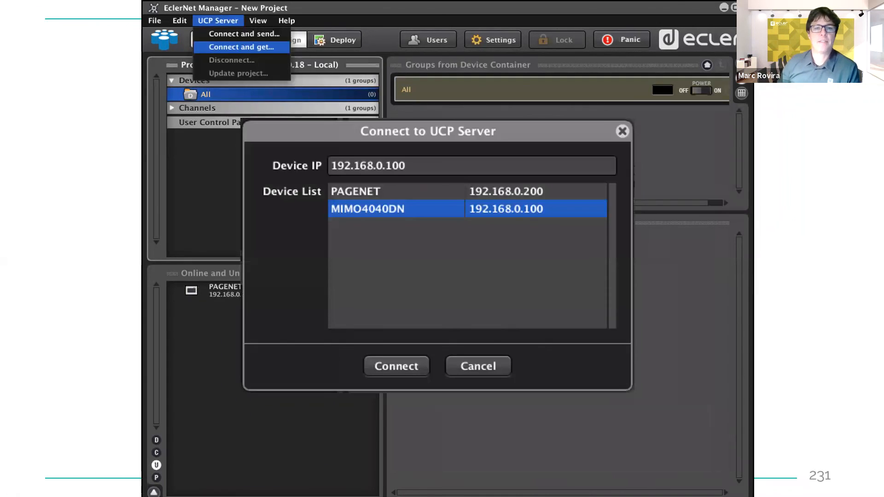
key(Right)
key(Right)
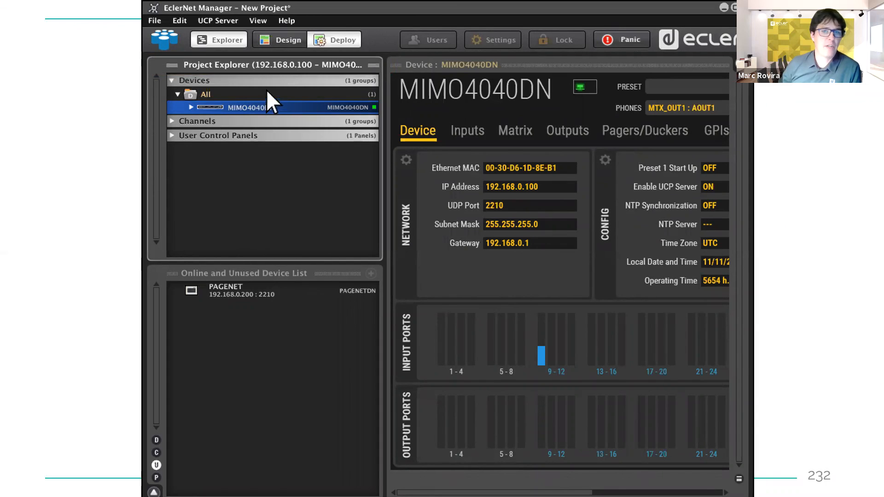
key(Right)
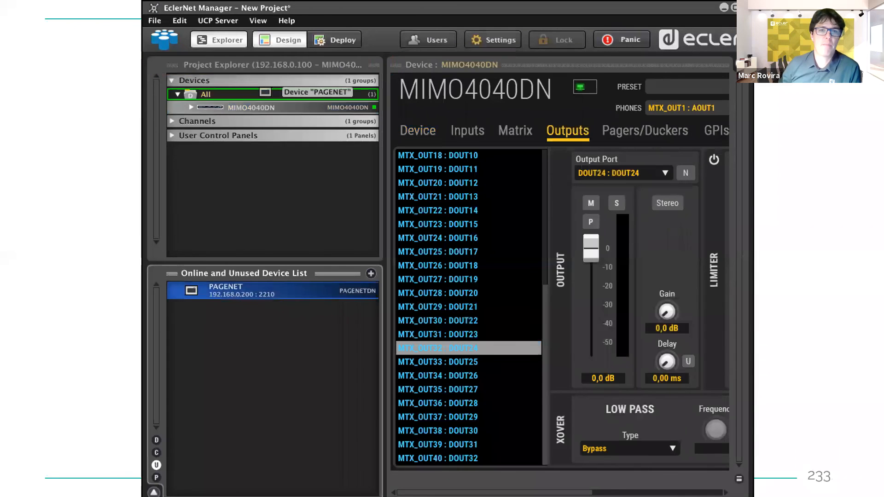
Step: Add PAGENET to the All group, then disconnect, updating the project on the UCP Server
key(Right)
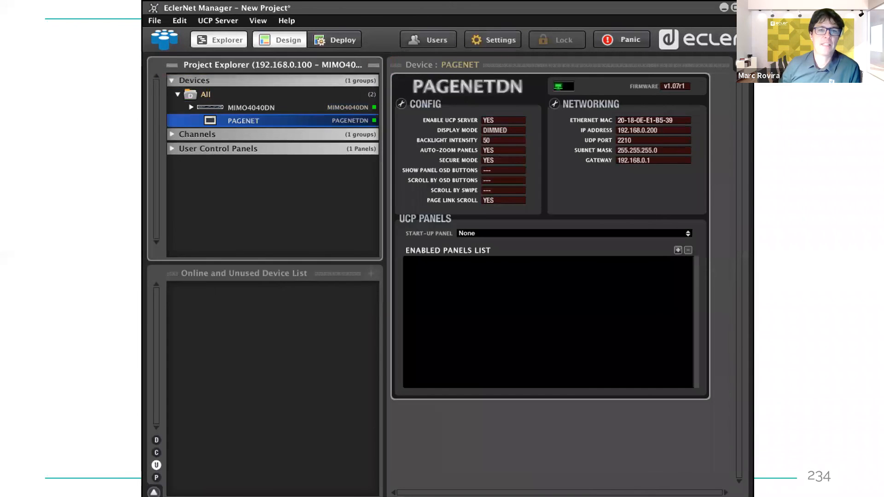
key(Right)
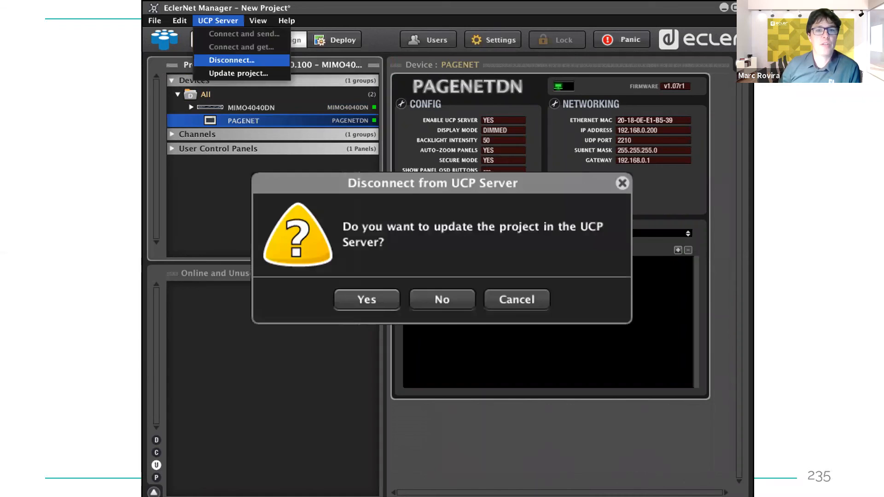
key(Right)
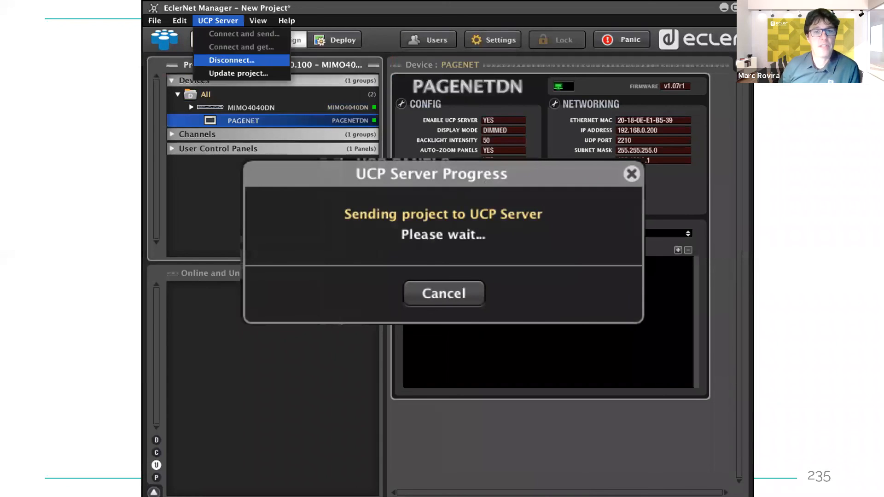
key(Right)
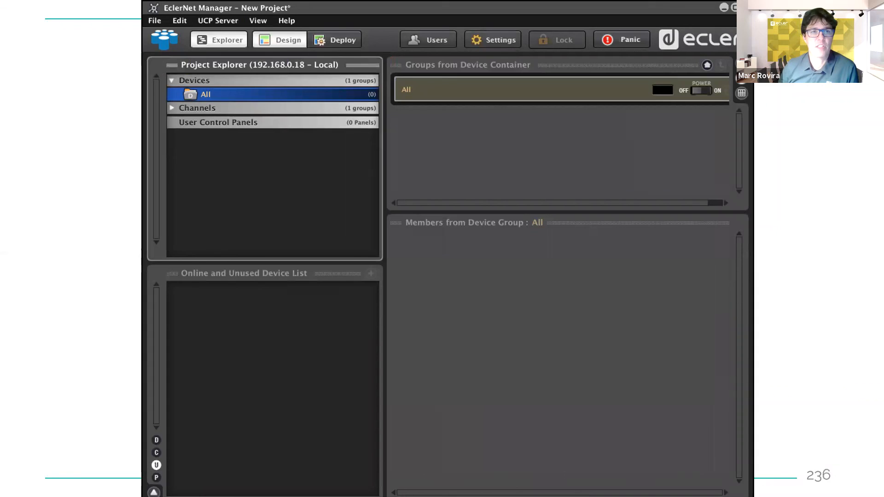
key(Right)
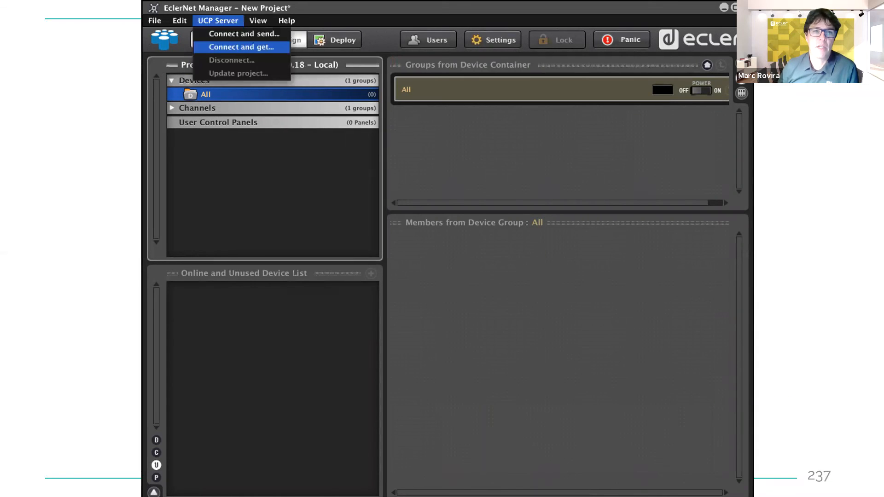
Step: Fetch the stored project from the MIMO4040DN at 192.168.0.100 and let it load
key(Right)
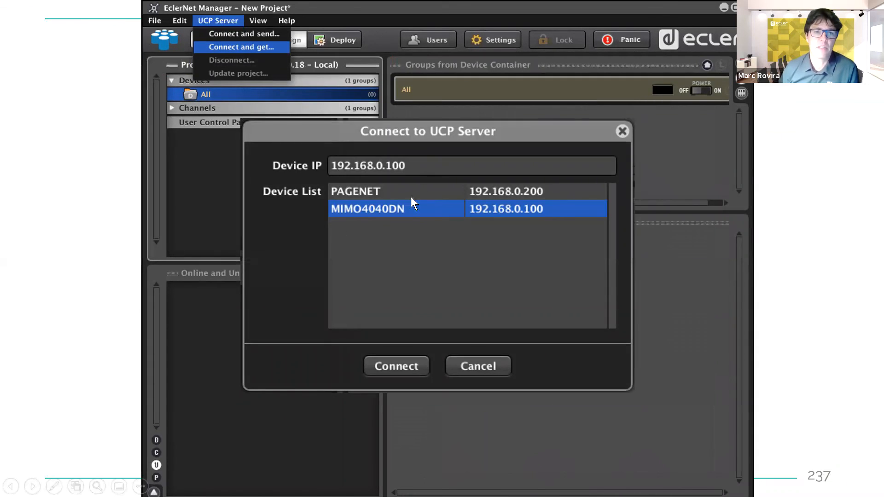
click(399, 366)
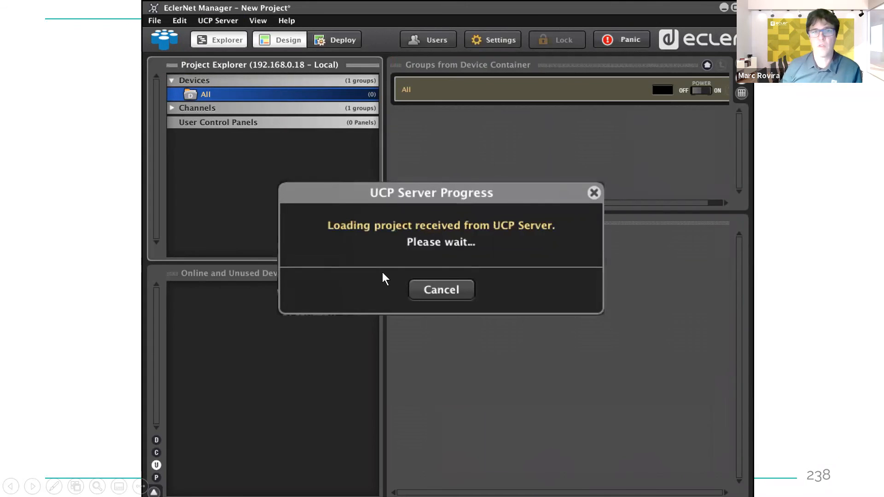
click(386, 245)
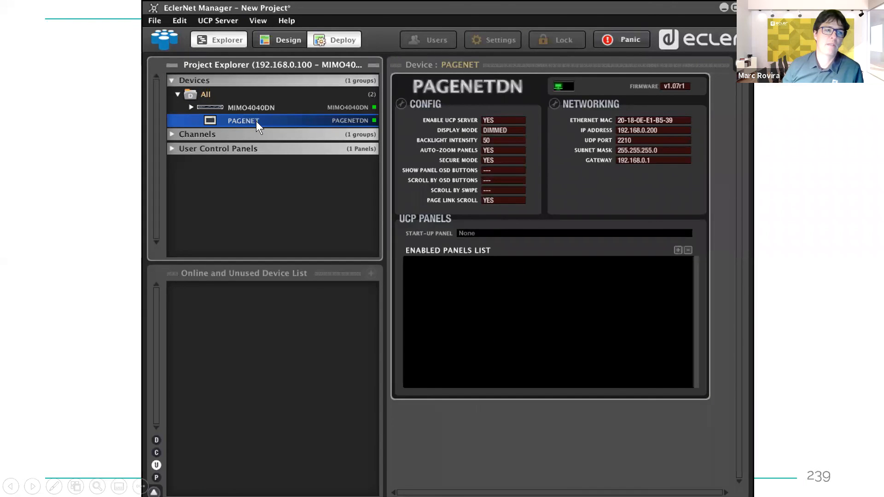
Step: Disconnect from the UCP Server without updating the project, leaving an empty local project
click(274, 111)
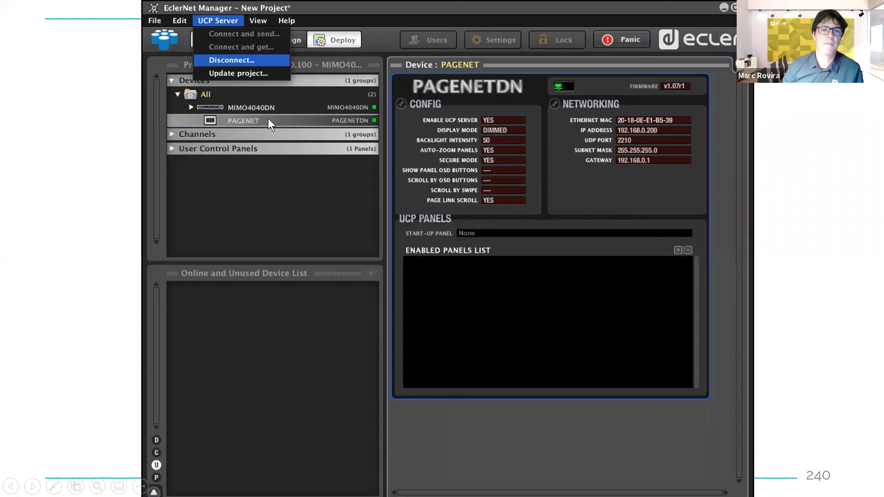
click(268, 118)
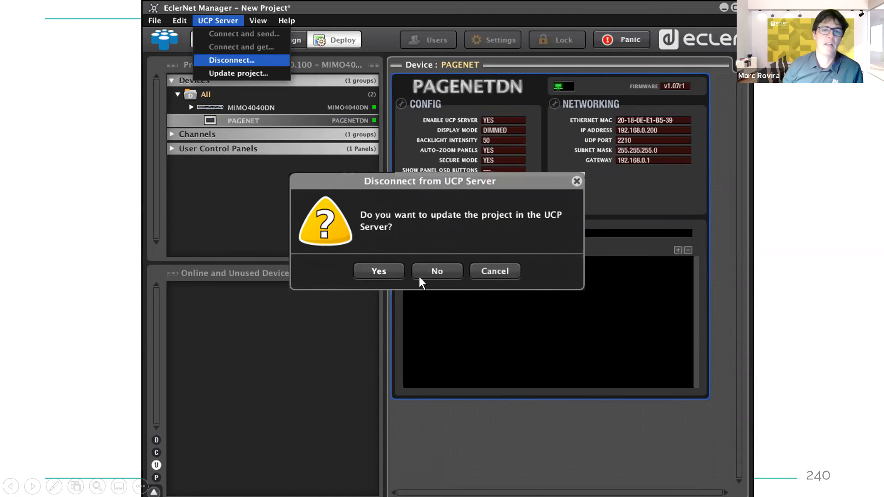
click(419, 291)
click(419, 291)
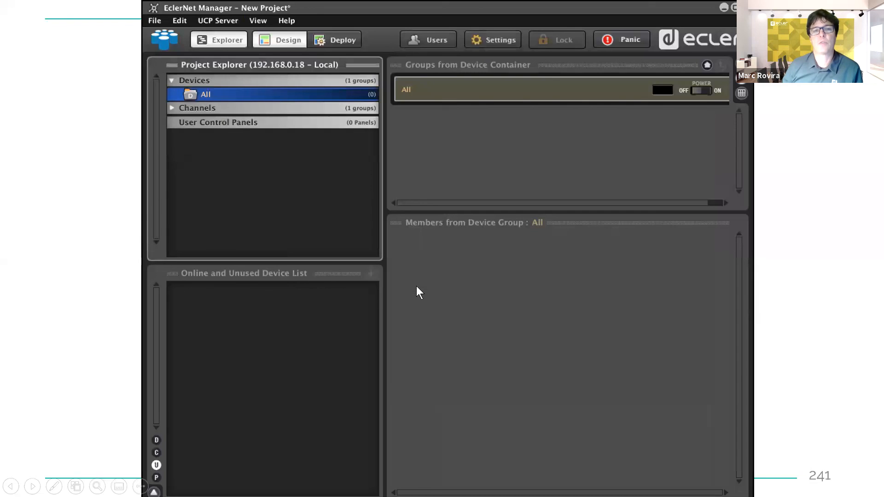
click(417, 287)
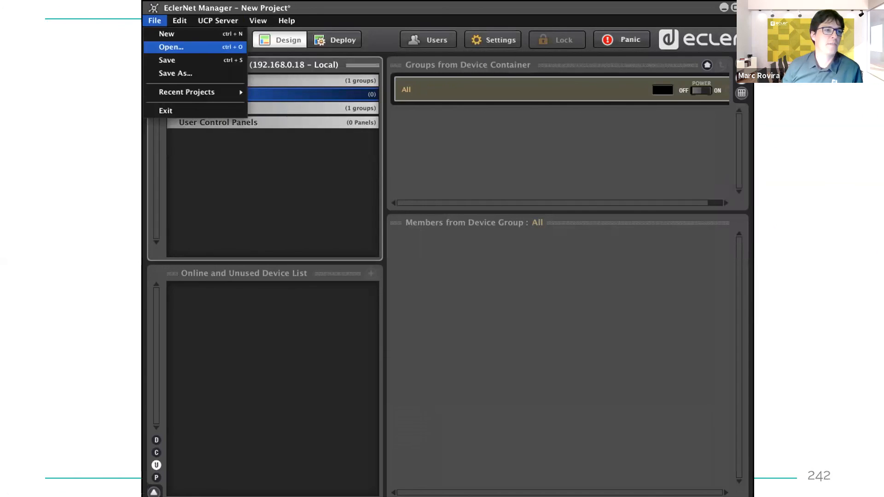
Step: Open the saved Test project containing MIMO4040DN and PAGENET in the All group
key(Right)
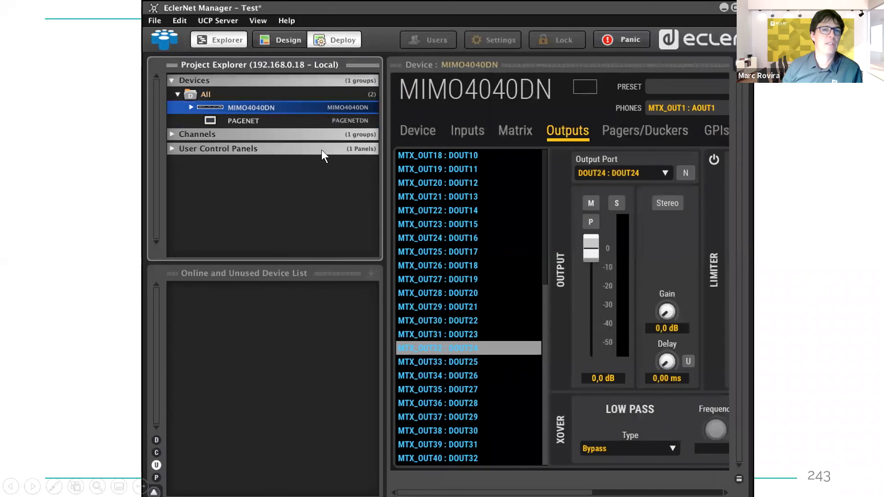
key(Left)
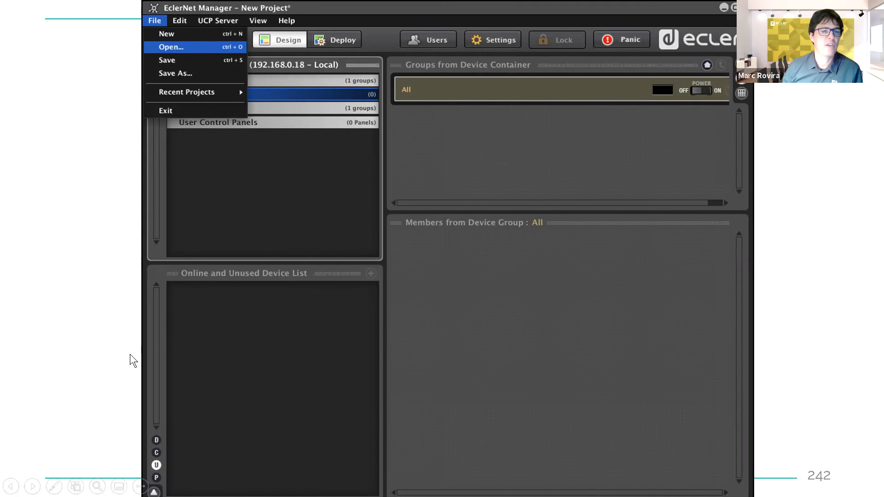
key(Right)
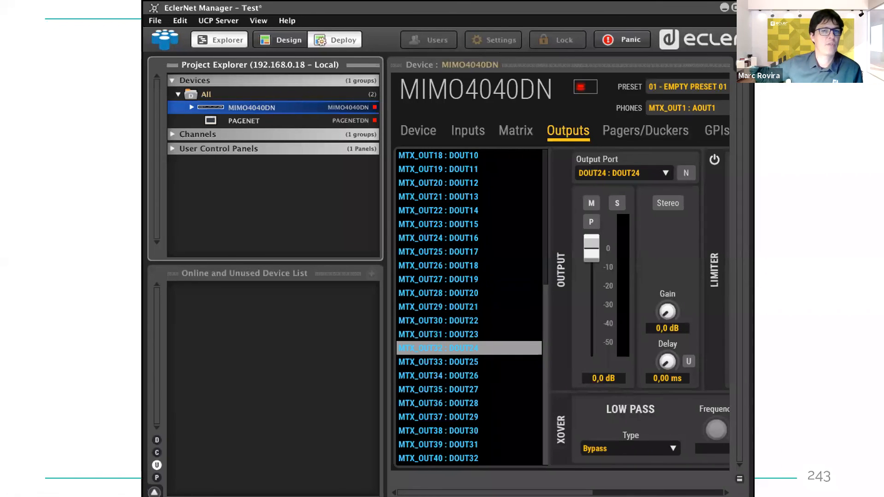
key(Right)
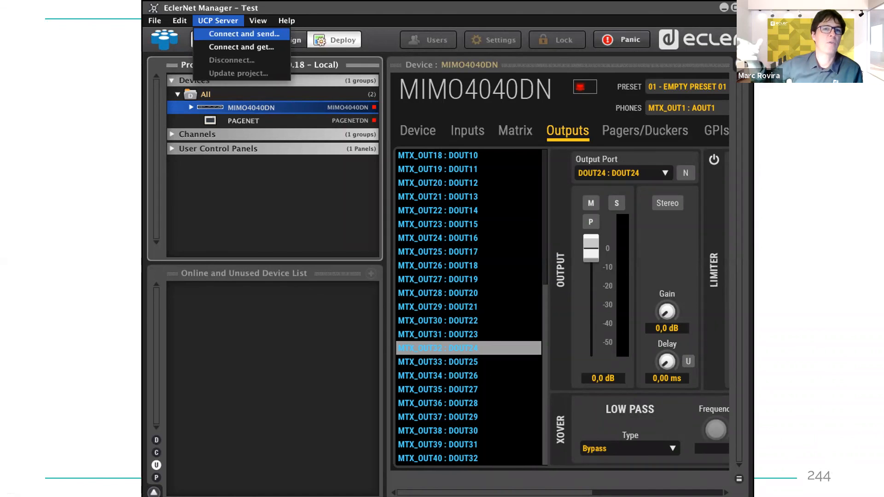
Step: Send the Test project to the MIMO4040DN at 192.168.0.100 and go online
key(Right)
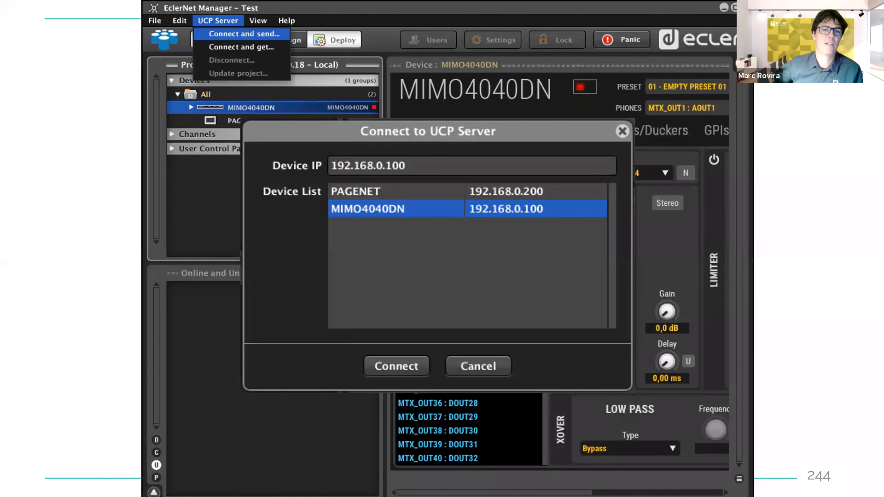
key(Left)
key(Left)
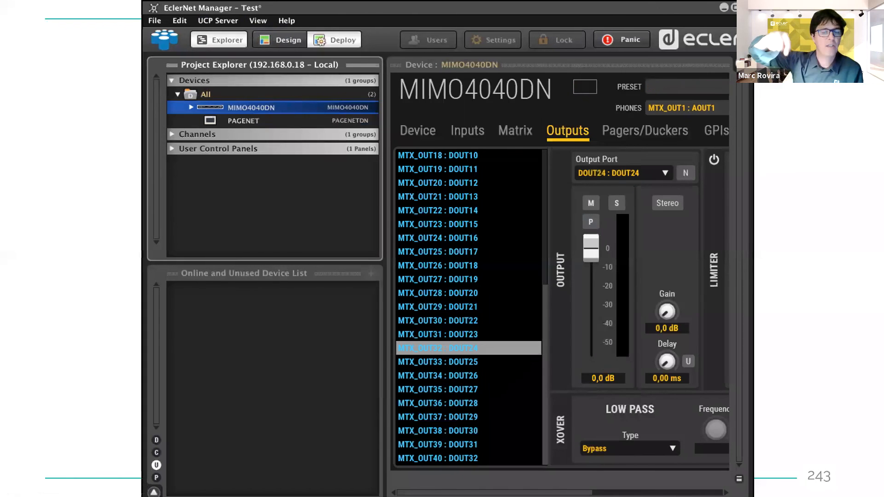
key(Right)
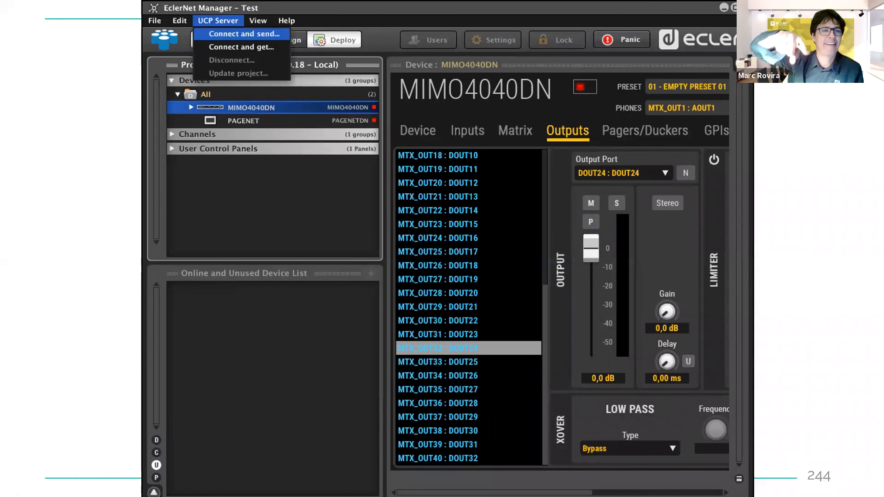
key(Right)
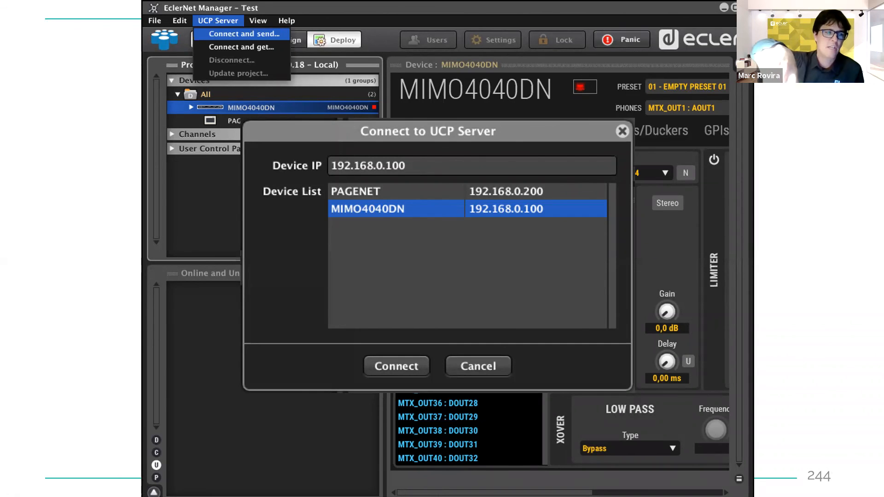
key(Left)
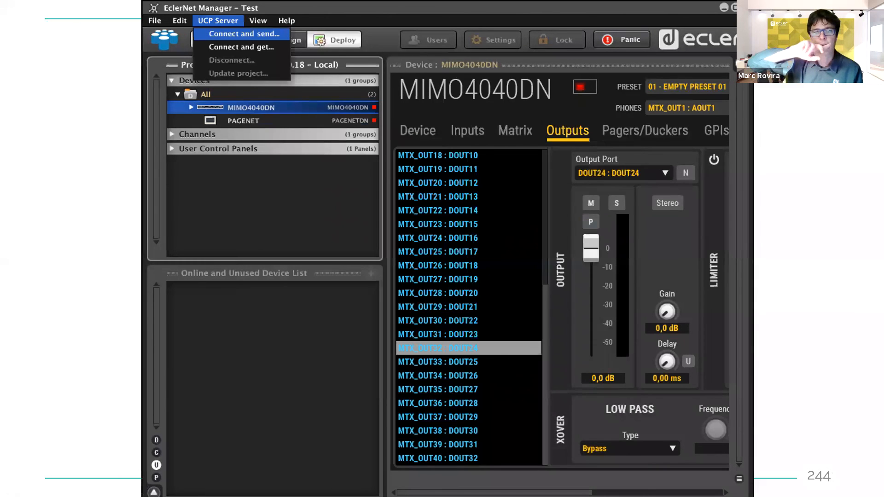
key(Right)
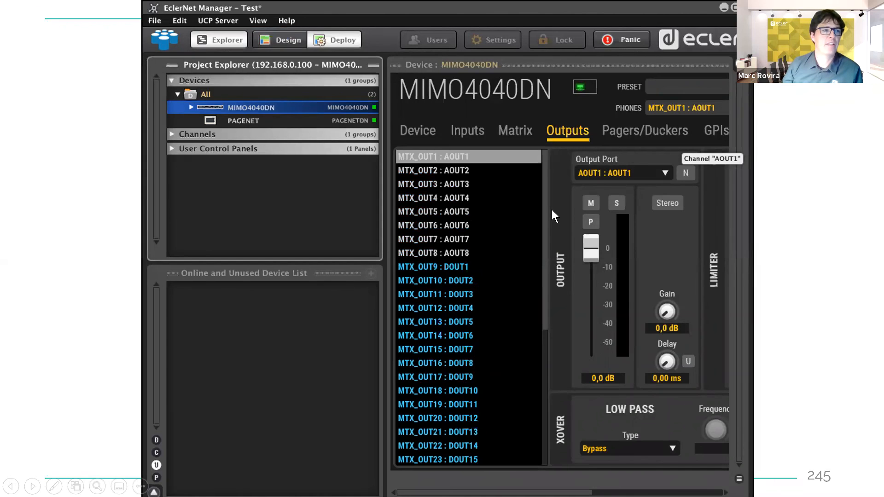
key(Right)
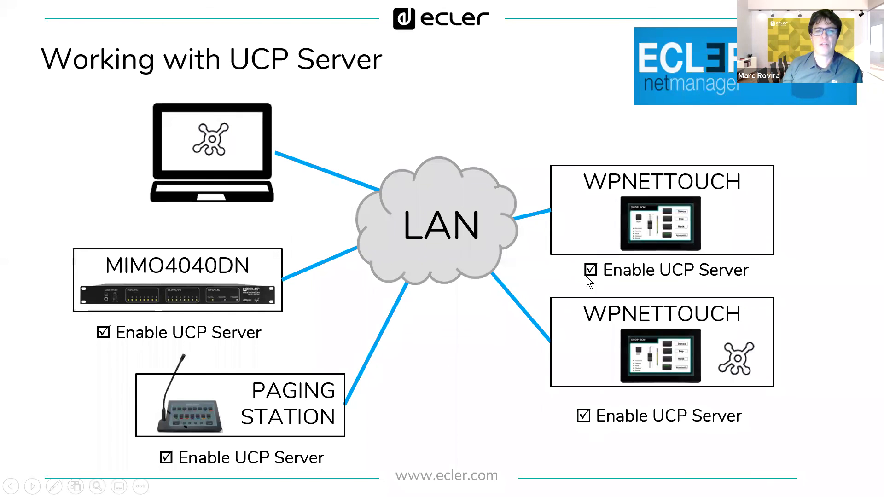
click(301, 422)
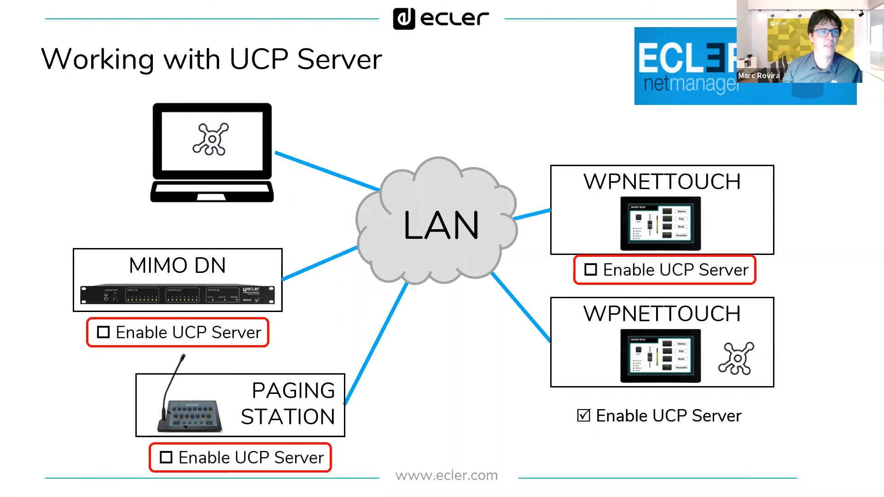
key(Right)
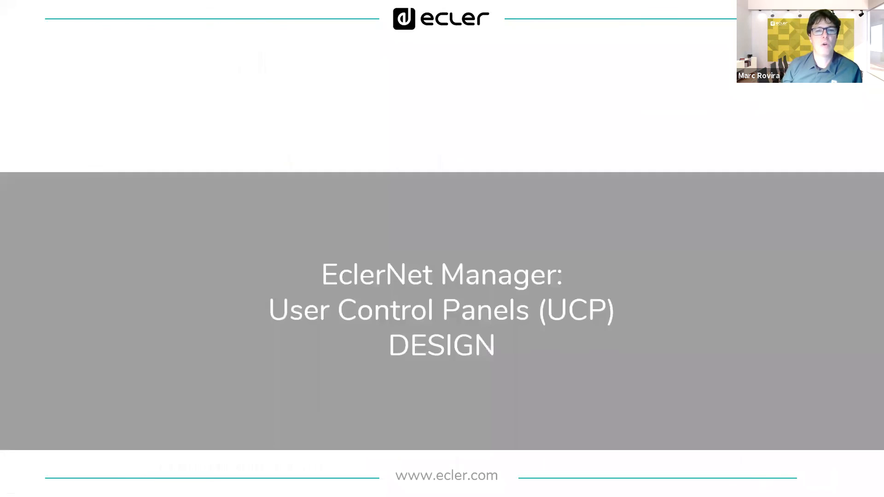